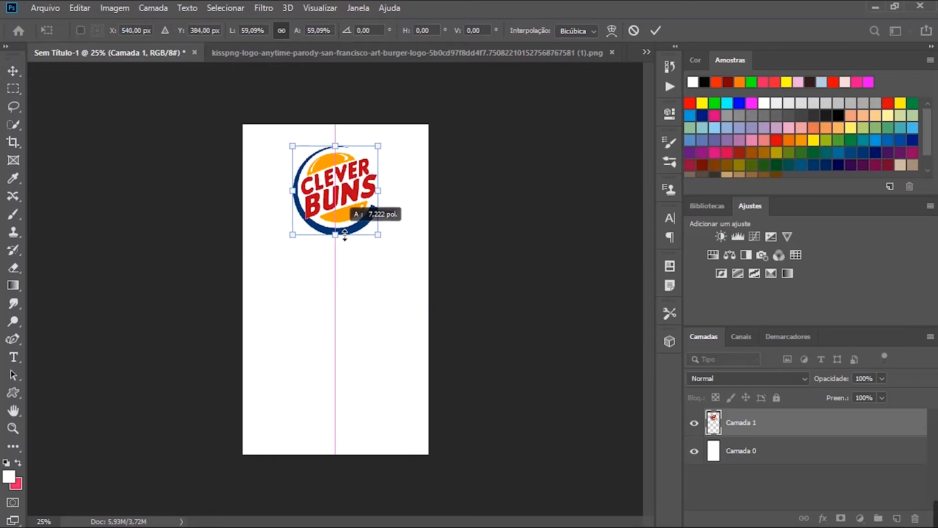
Scale the Clever Buns logo to 45.45% and position it at the upper middle of the canvas
key(ctrl+plus)
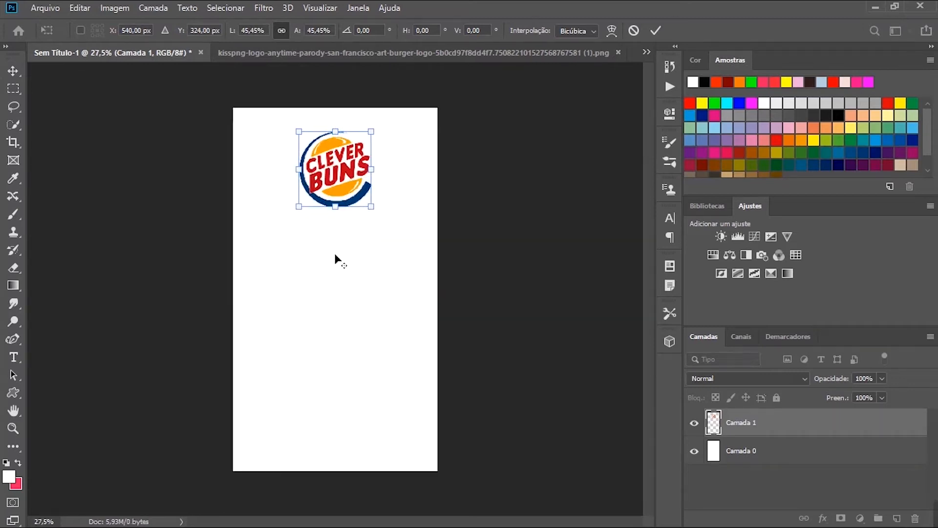
click(13, 70)
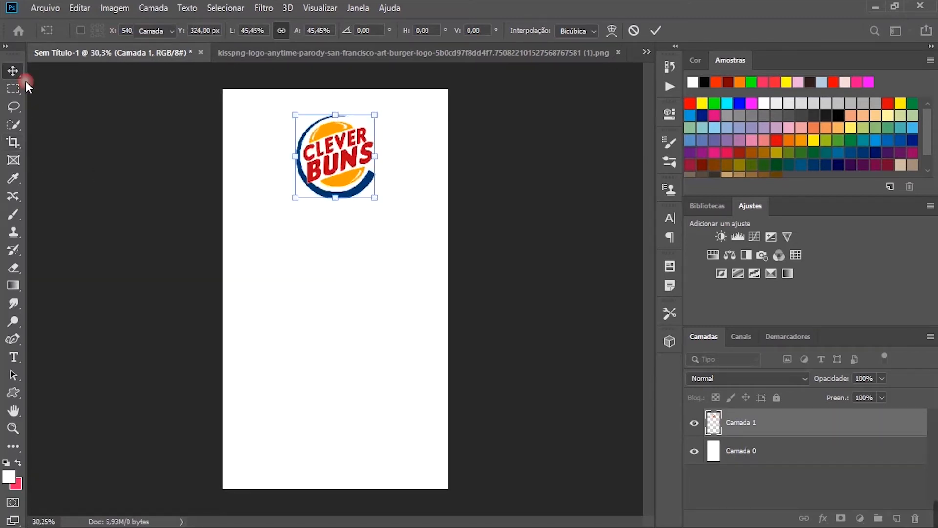
click(105, 131)
drag(332, 156, 324, 155)
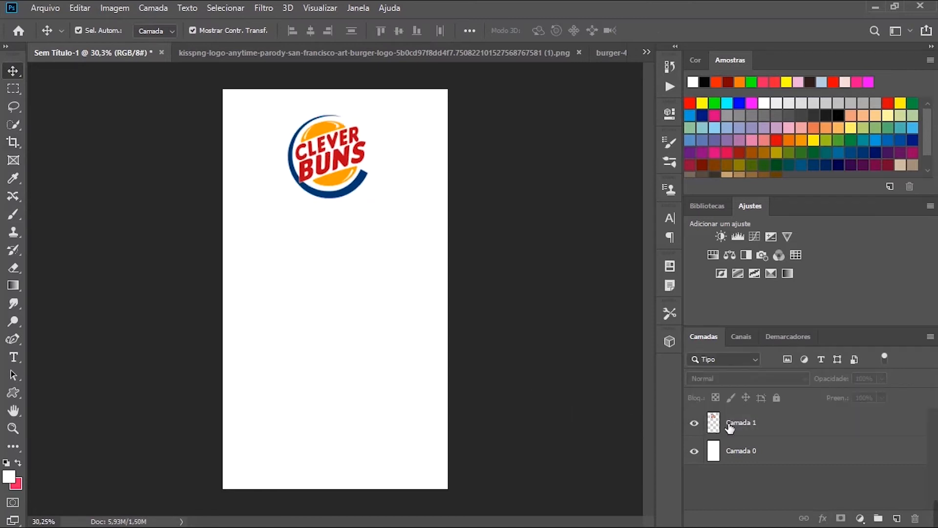
Add a new layer above the logo layer and activate the Curvature Pen tool
click(747, 426)
click(897, 518)
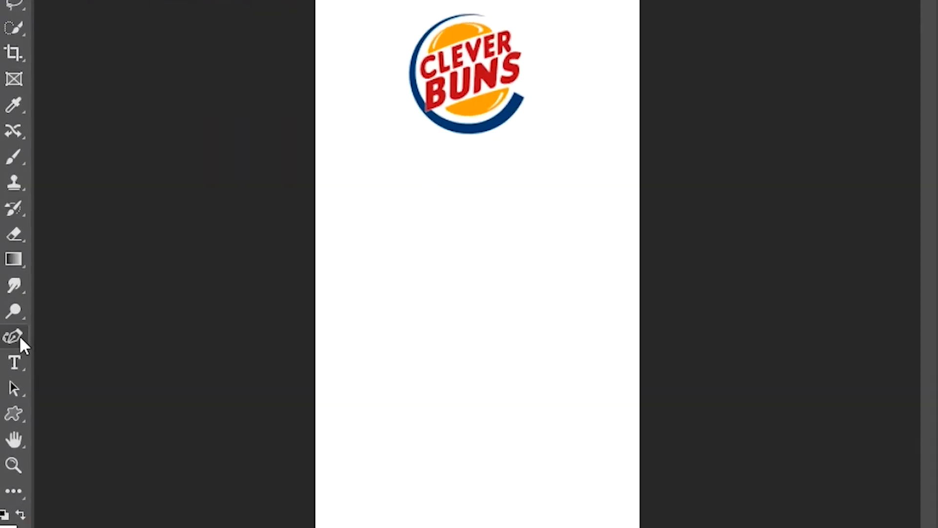
right_click(19, 340)
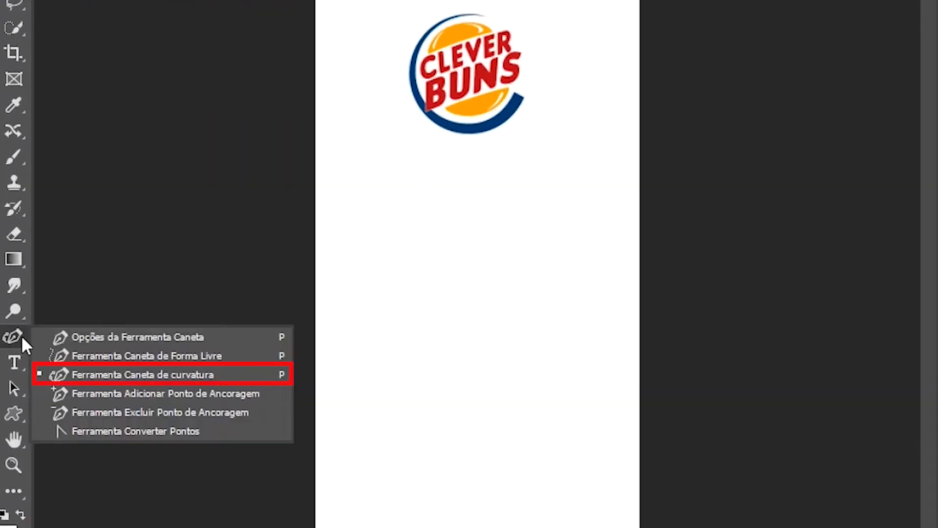
click(59, 364)
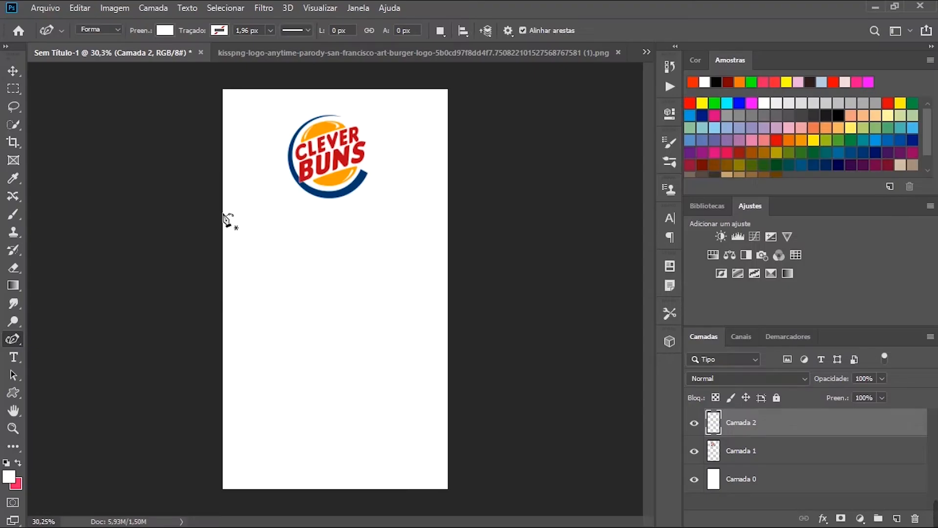
Draw a closed shape with a wavy upper edge just below the logo, enclosing the rest of the canvas beneath
click(223, 206)
click(262, 226)
click(316, 208)
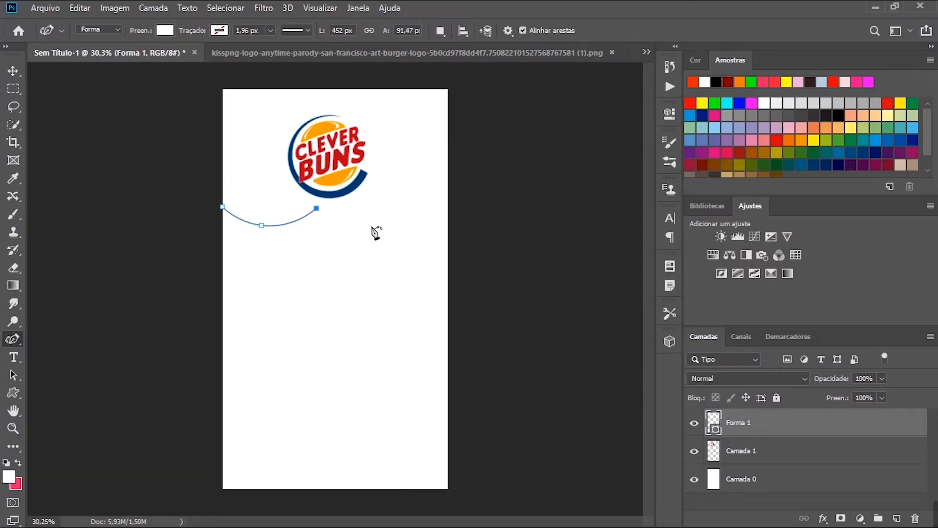
click(377, 234)
click(424, 207)
click(470, 240)
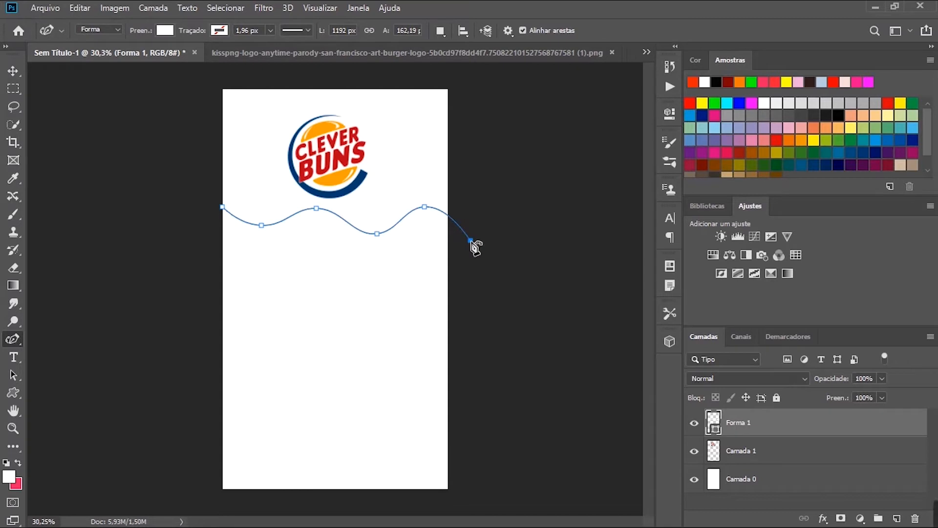
click(456, 498)
click(204, 490)
click(207, 199)
click(222, 207)
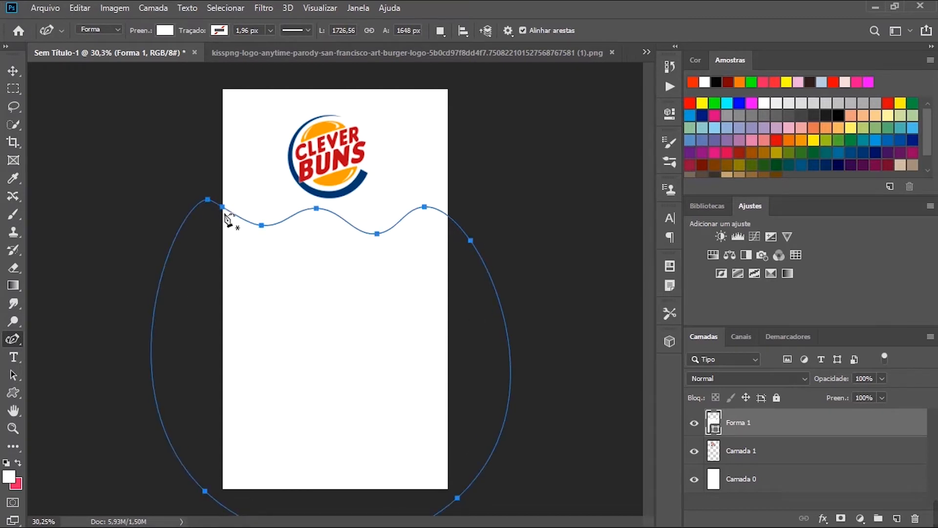
Fine-tune the wave by nudging its leftmost canvas-edge anchor upward and the two rightmost anchors slightly outward
drag(222, 207, 223, 202)
drag(470, 241, 476, 243)
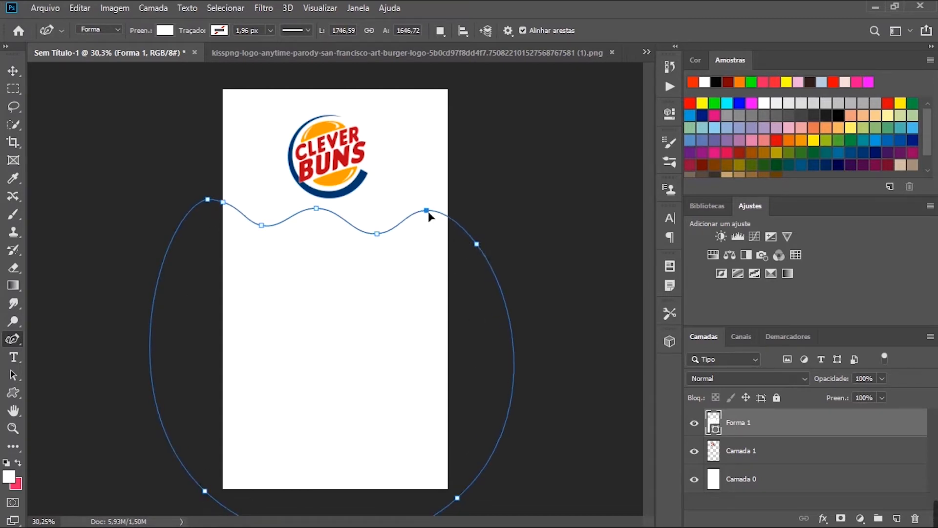
drag(428, 211, 429, 211)
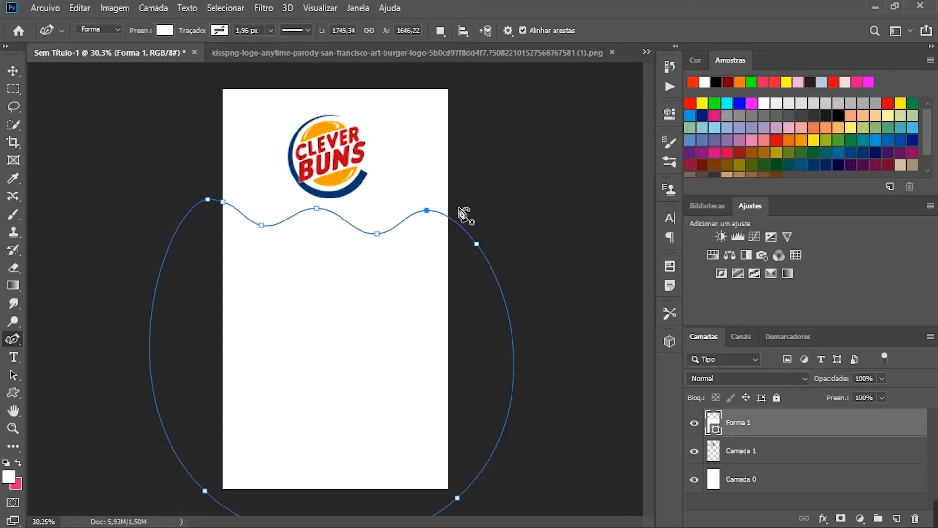
Fill the wavy shape with solid red-orange and deselect it
click(164, 31)
click(98, 103)
click(14, 71)
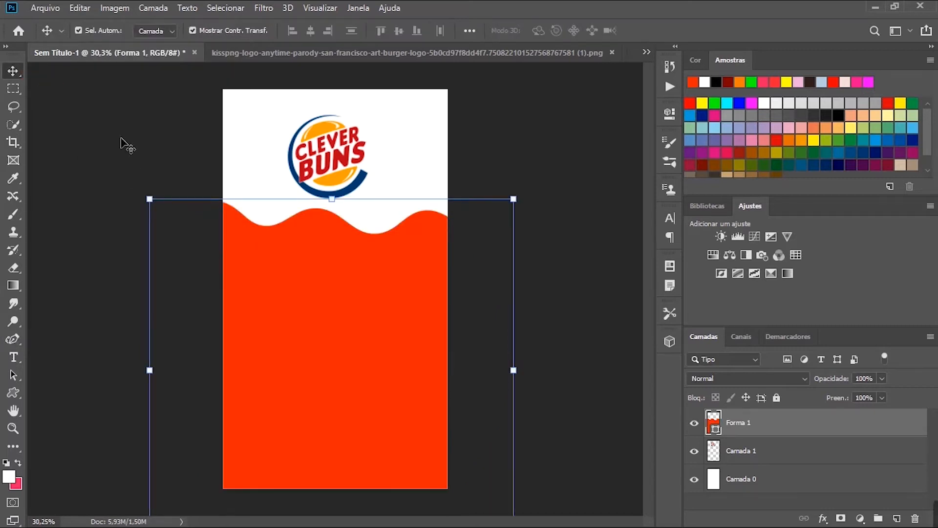
click(120, 140)
Duplicate the red-orange wavy shape, offset the copy slightly downward, and recolour the copy yellow
click(340, 293)
key(ctrl+j)
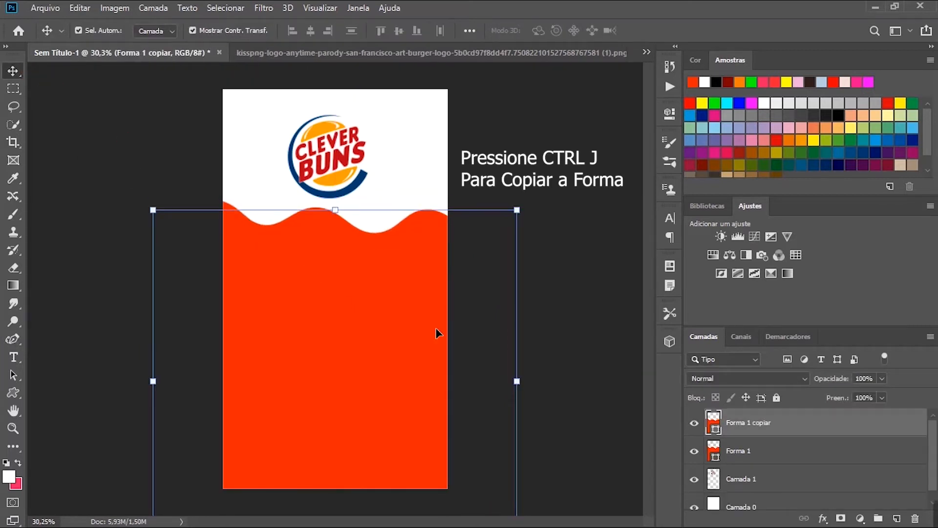
double_click(714, 423)
click(674, 247)
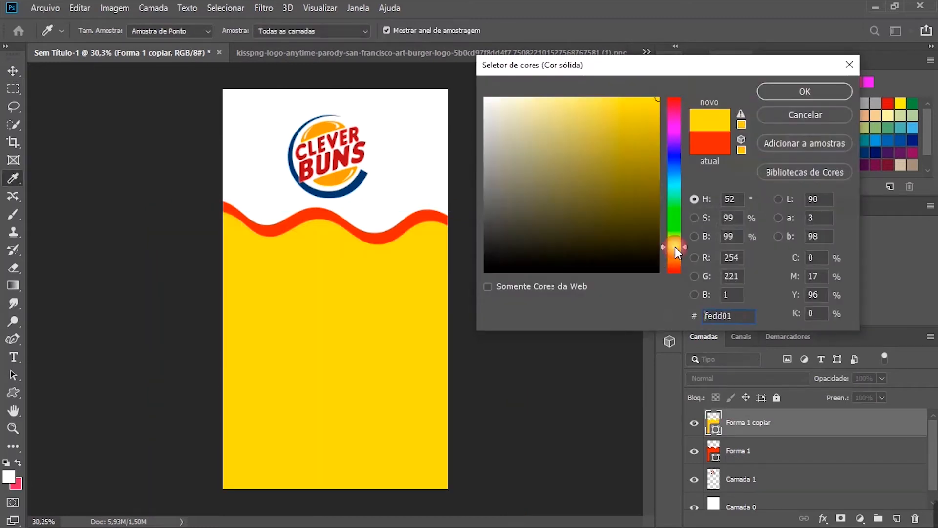
click(776, 101)
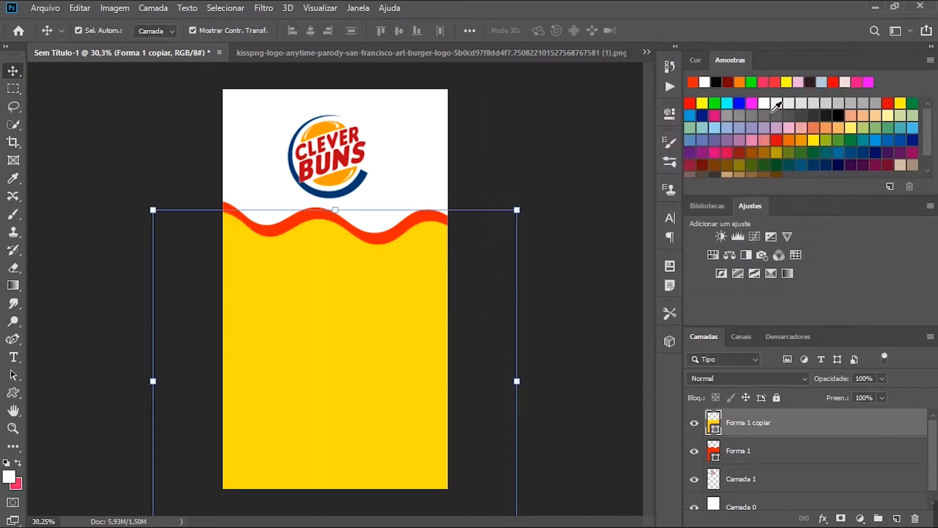
Rotate the yellow wave slightly clockwise so the red band tapers out at the left and widens toward the right
click(499, 142)
drag(331, 280, 330, 281)
key(ctrl+t)
drag(136, 205, 143, 194)
key(Return)
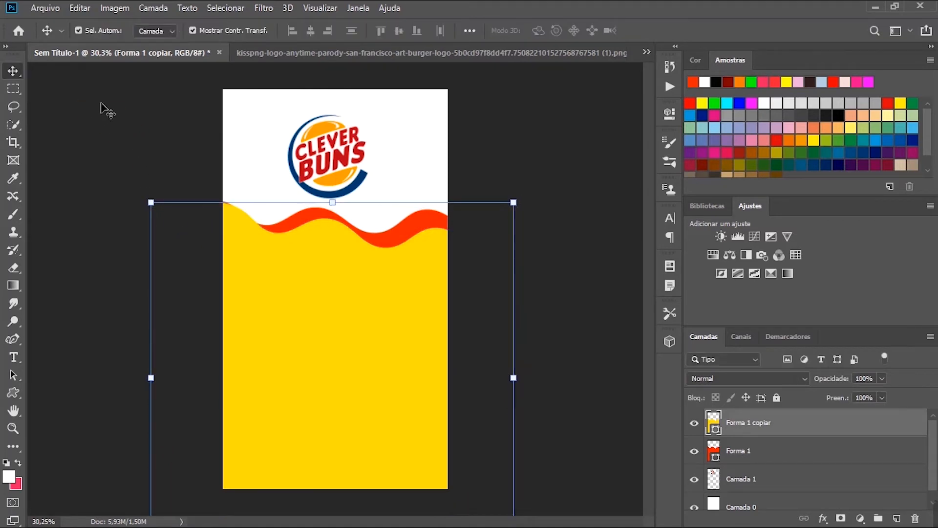
click(107, 111)
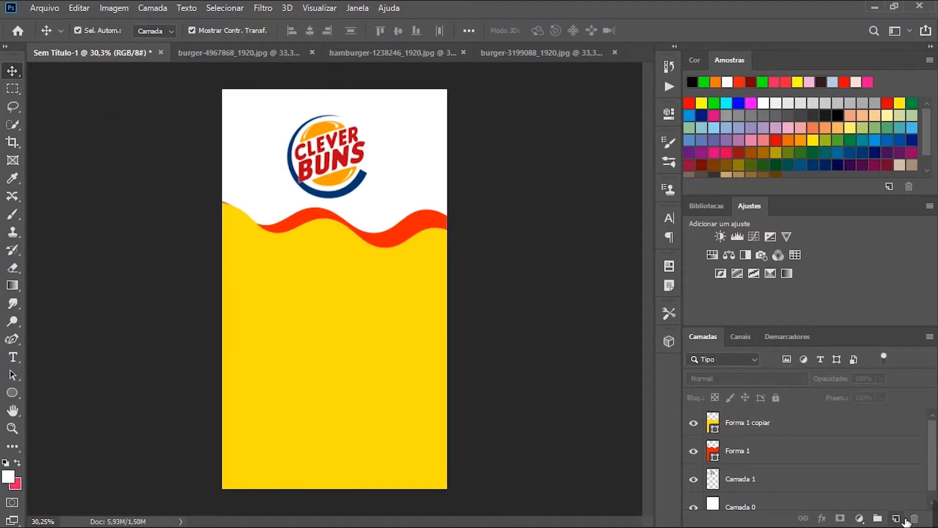
Draw a white ellipse about 288 by 281 px near the canvas's left edge, just below the wave, on a new layer
click(896, 518)
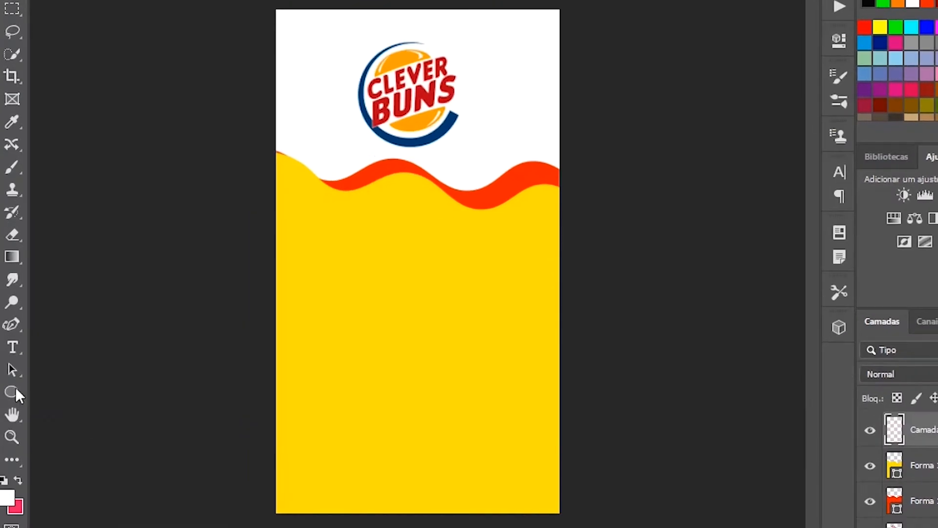
right_click(13, 390)
click(57, 418)
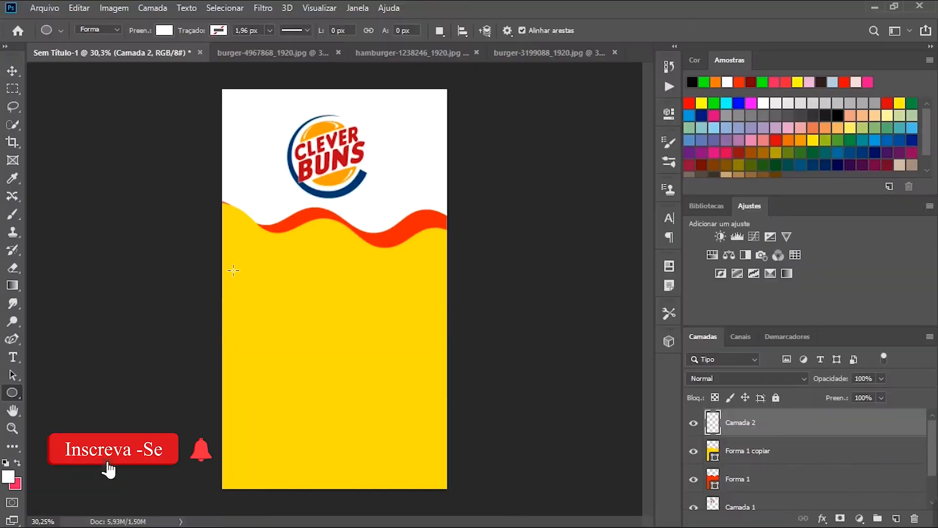
drag(281, 228, 348, 306)
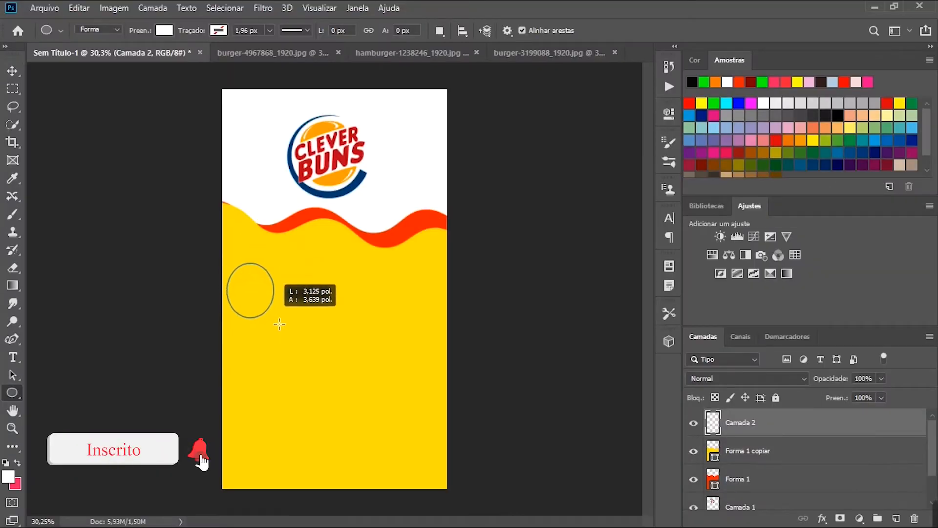
mouse_move(279, 324)
mouse_down()
mouse_move(298, 324)
mouse_move(288, 322)
mouse_up()
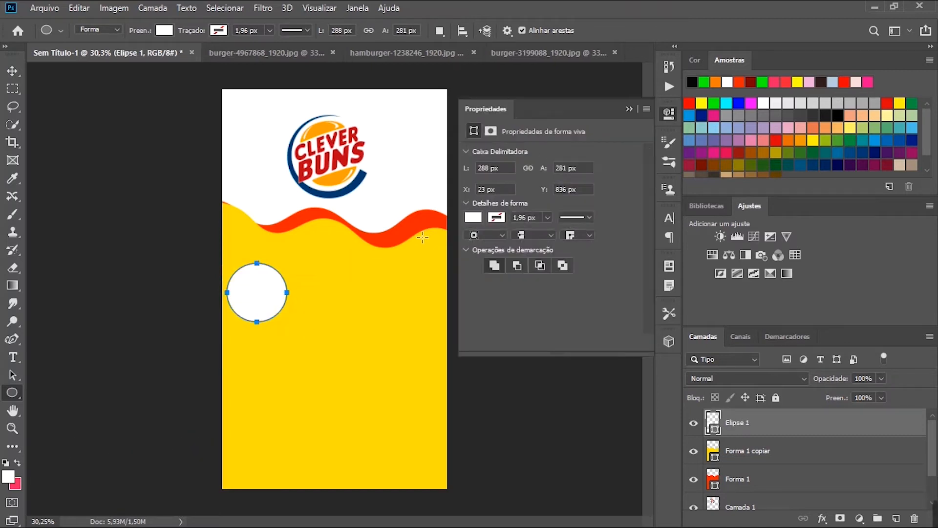
Give the white ellipse a solid black stroke about 10.2 px wide, then deselect it
click(492, 213)
click(505, 242)
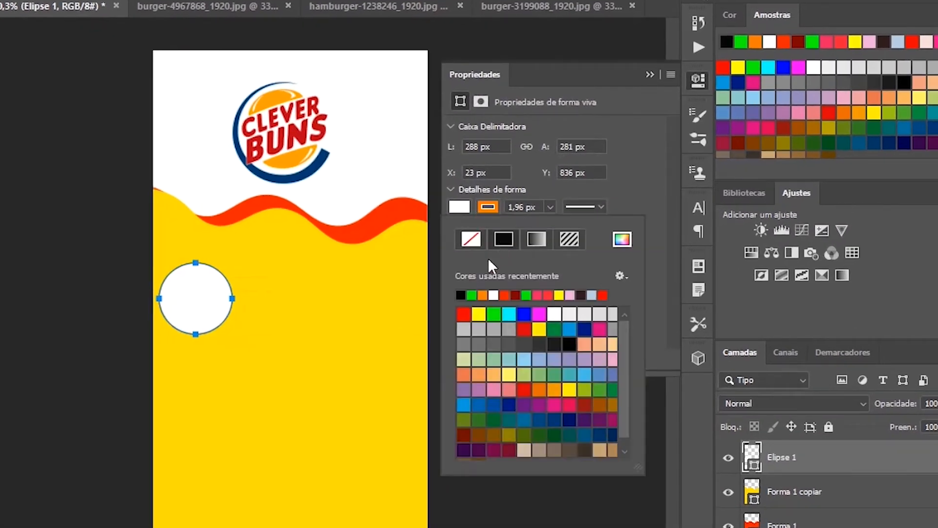
click(461, 295)
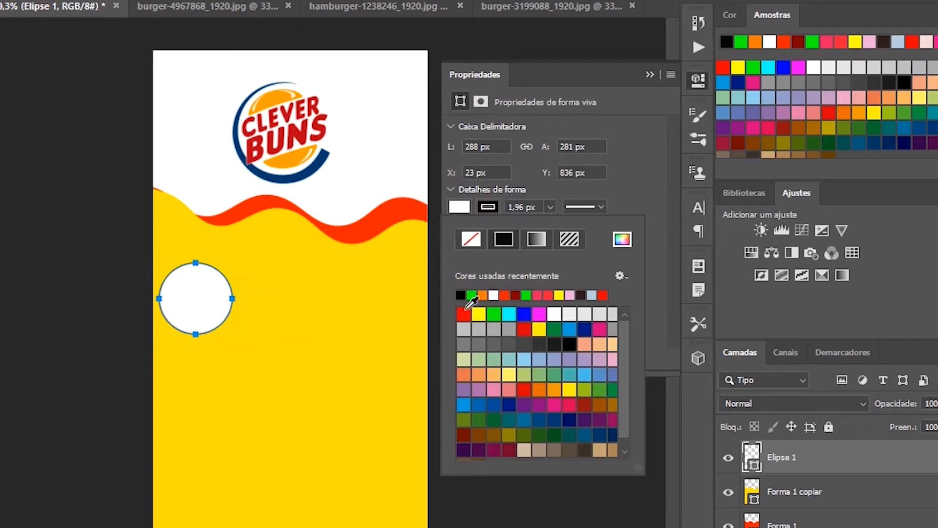
click(550, 207)
drag(548, 225, 562, 225)
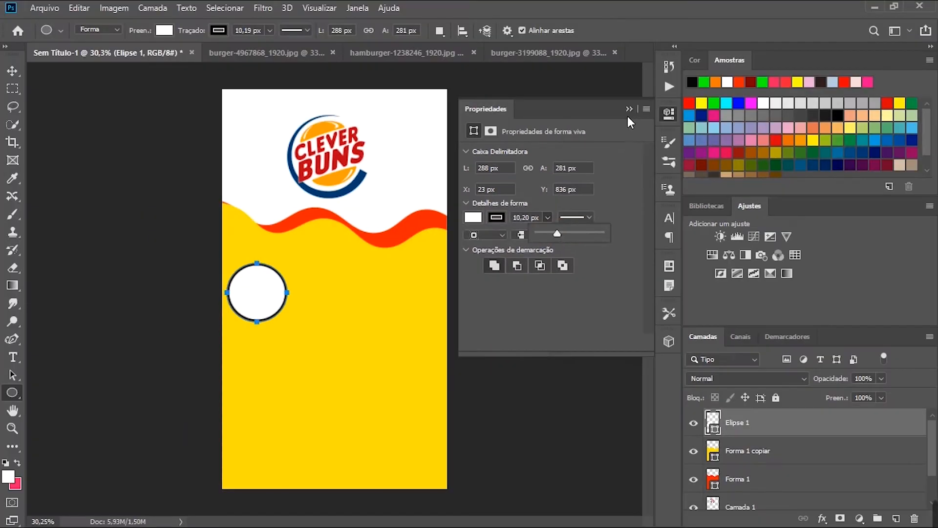
click(649, 75)
click(13, 71)
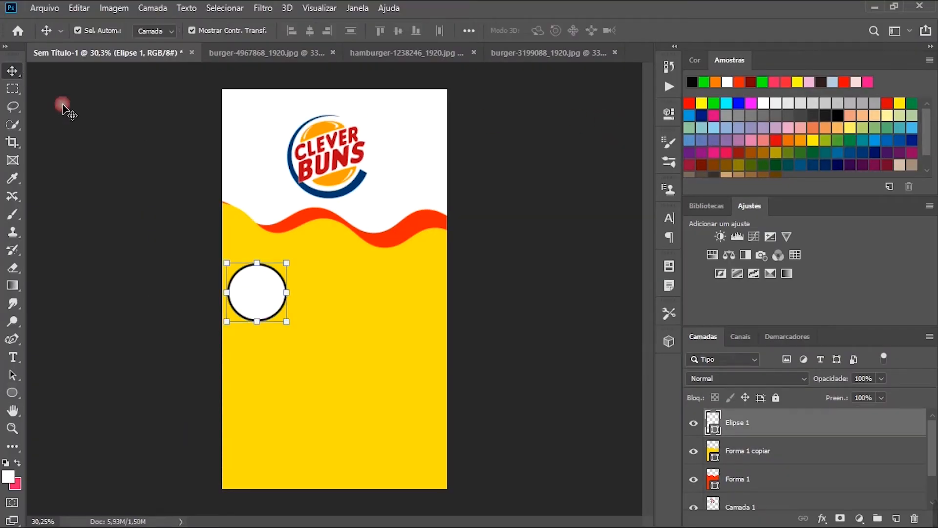
click(63, 105)
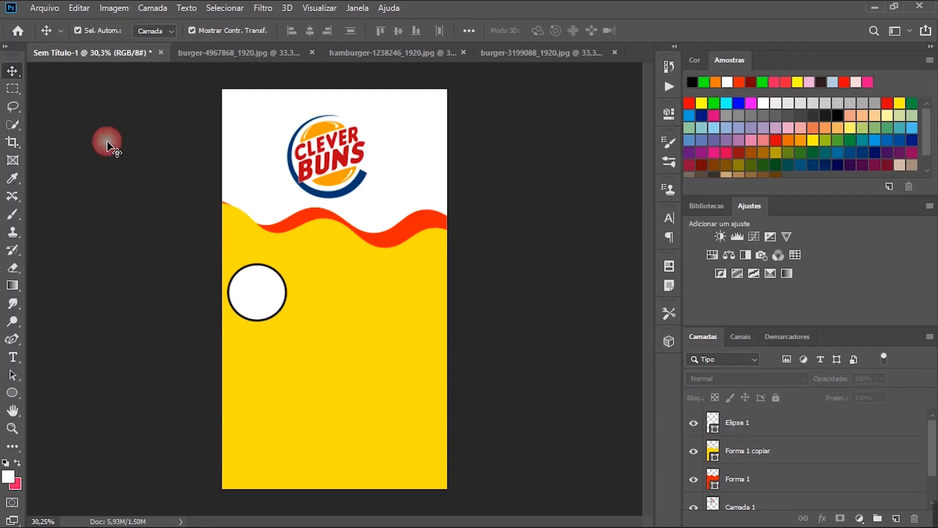
Bring the burger photo from burger-4967868_1920.jpg into the Sem Título-1 document as a layer above the ellipse
click(371, 52)
click(244, 54)
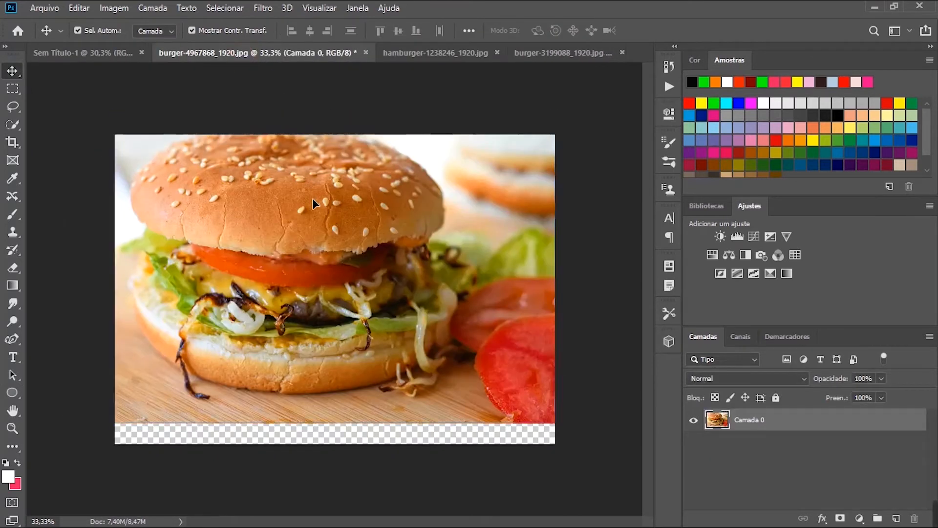
drag(312, 198, 262, 296)
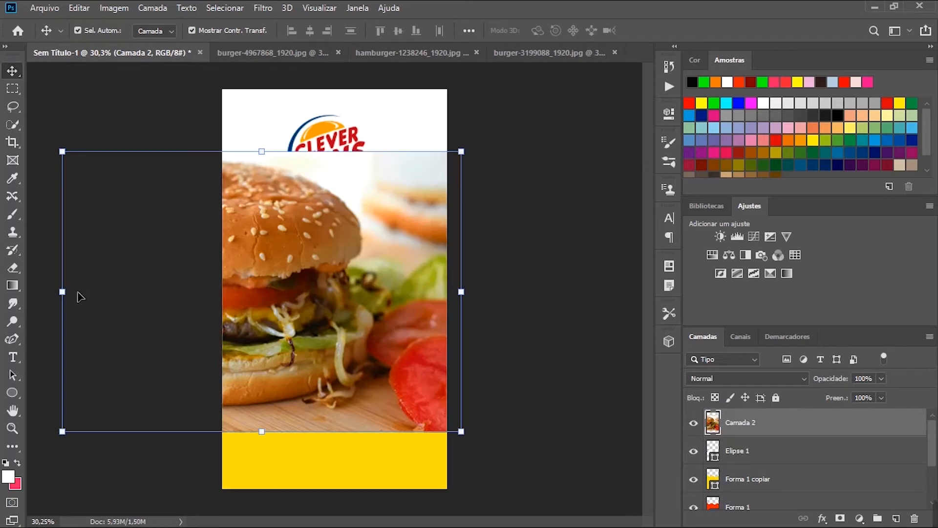
Shrink the burger photo to roughly the size of the ellipse and place it over the ellipse
drag(175, 315, 361, 350)
drag(410, 293, 270, 297)
drag(334, 289, 275, 301)
key(Return)
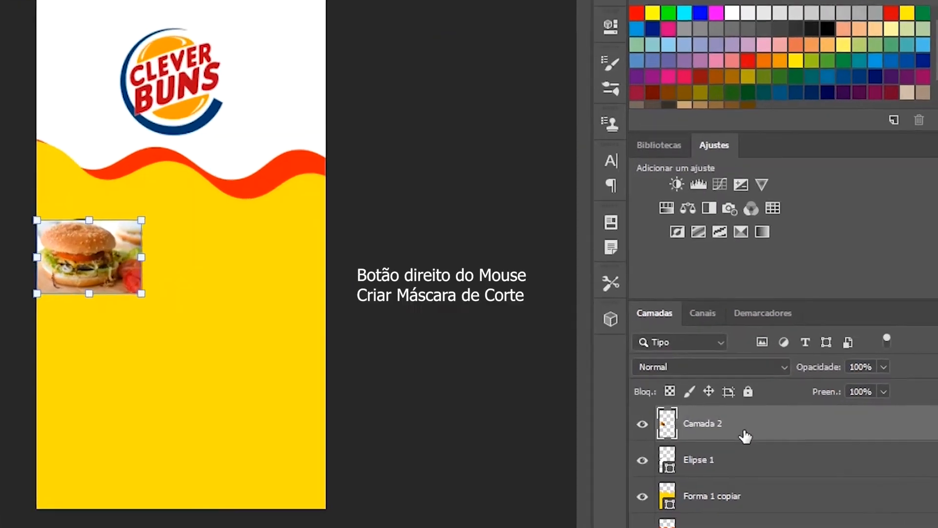
Clip the burger photo to the ellipse with a clipping mask, then scale it to 78.93% and centre it inside
right_click(766, 423)
click(592, 205)
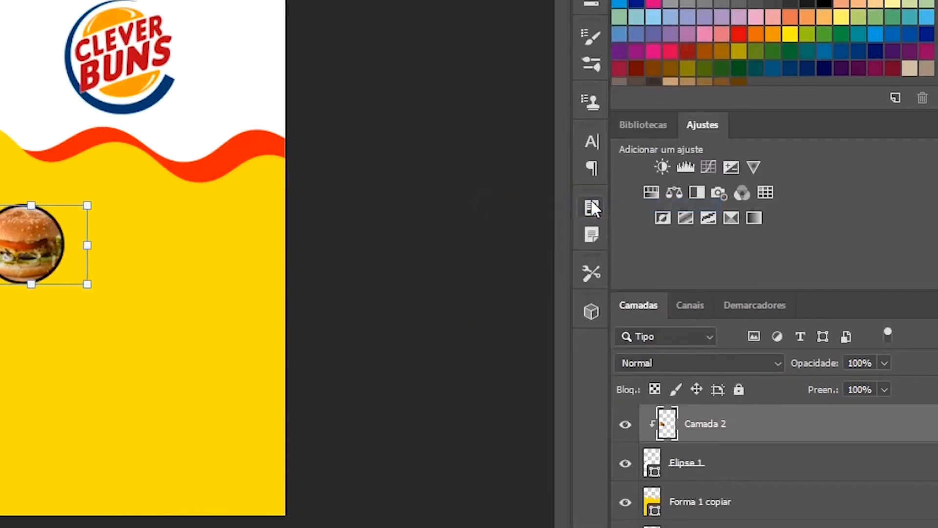
drag(92, 255, 41, 252)
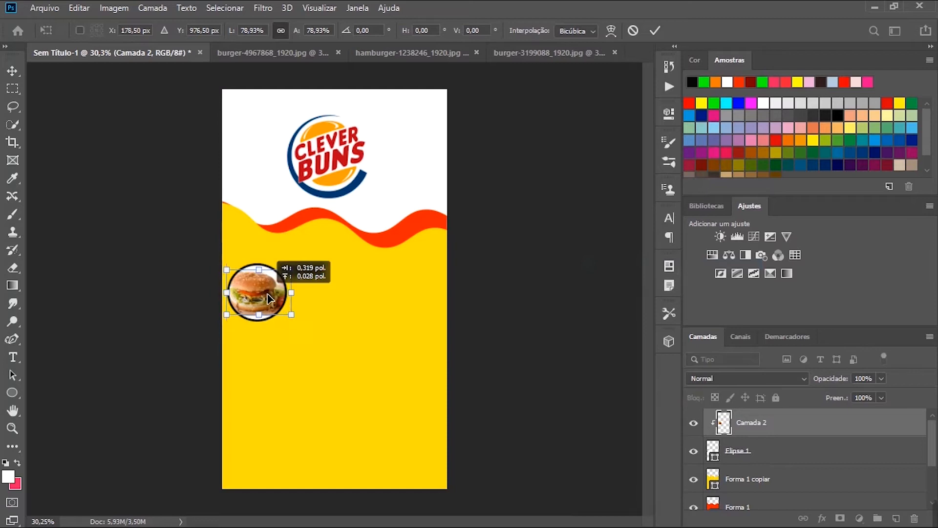
drag(267, 294, 267, 294)
key(Return)
drag(257, 287, 258, 288)
Draw a second white circle about 276 by 276 px below the burger circle, offset slightly to the right
right_click(12, 392)
click(68, 418)
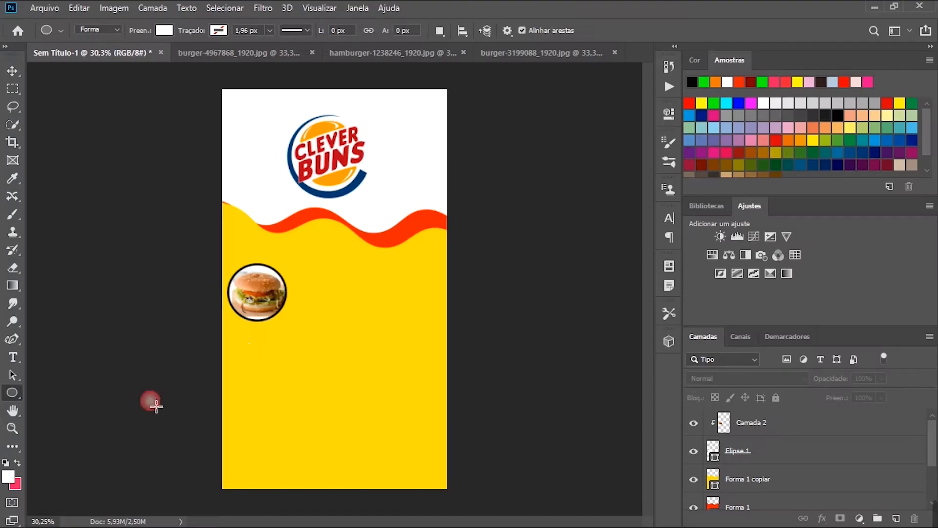
drag(239, 338, 302, 393)
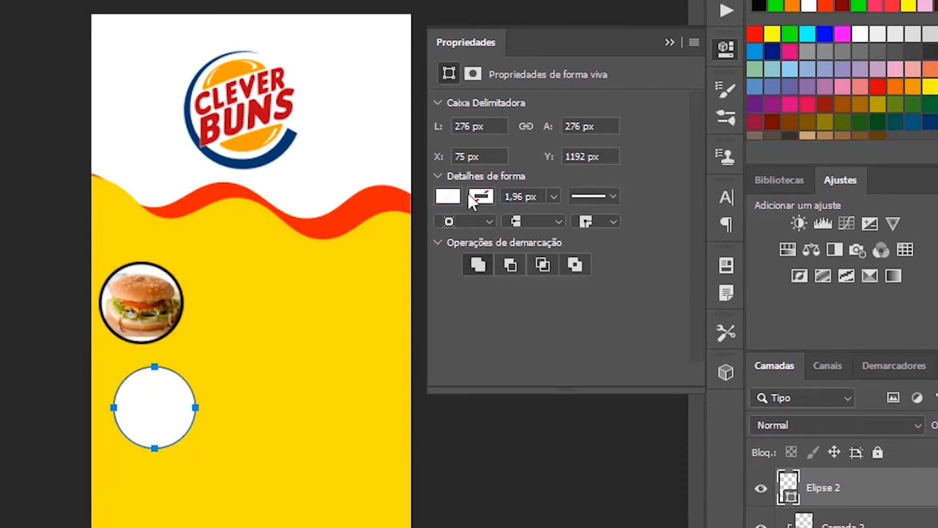
Give the second circle a black 8,92 px outline and move it left beneath the first burger circle
click(480, 196)
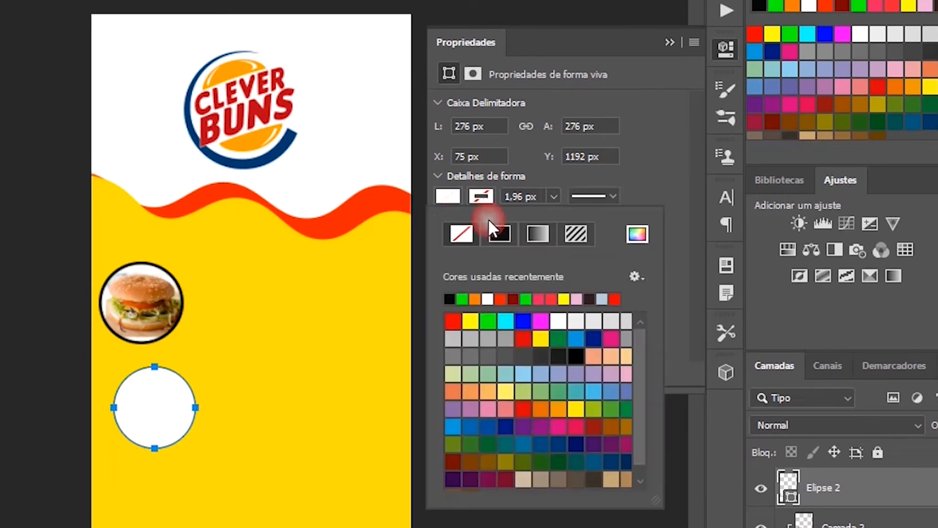
click(449, 299)
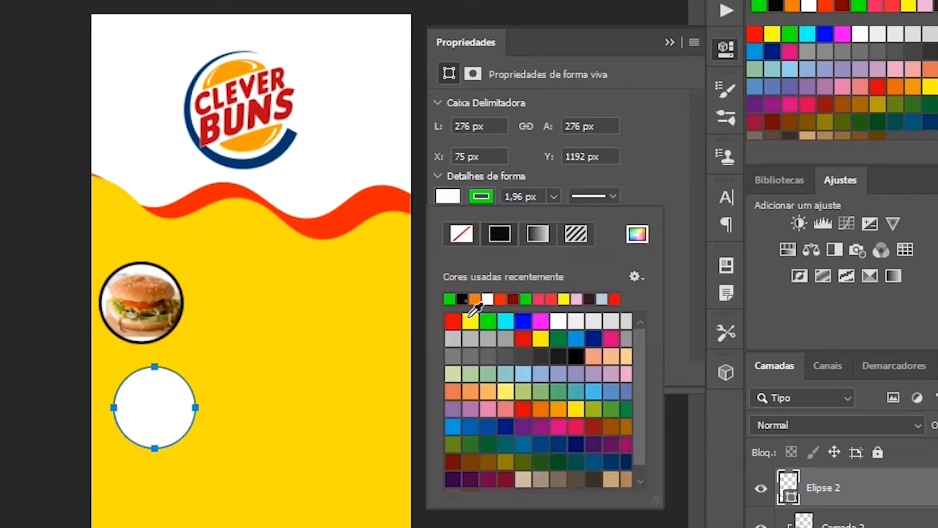
click(461, 299)
click(554, 196)
drag(558, 219, 565, 218)
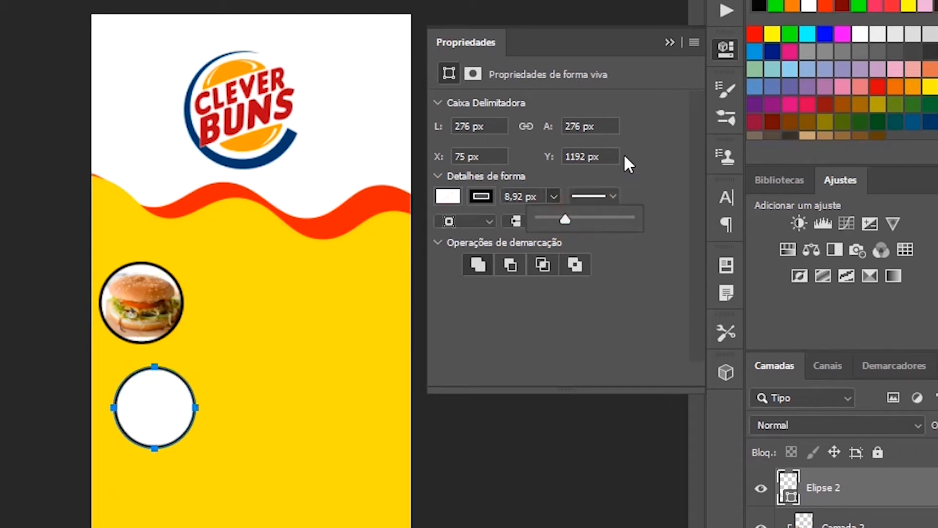
click(669, 43)
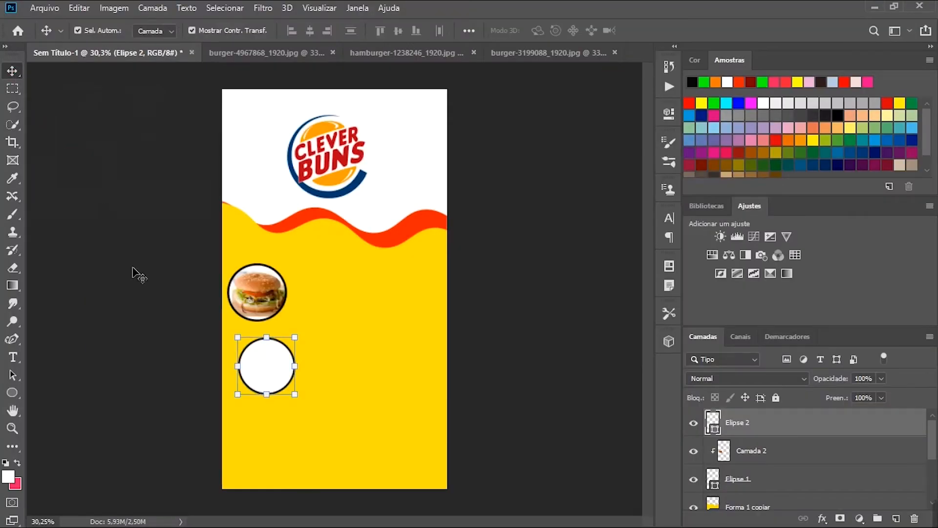
drag(259, 364, 252, 361)
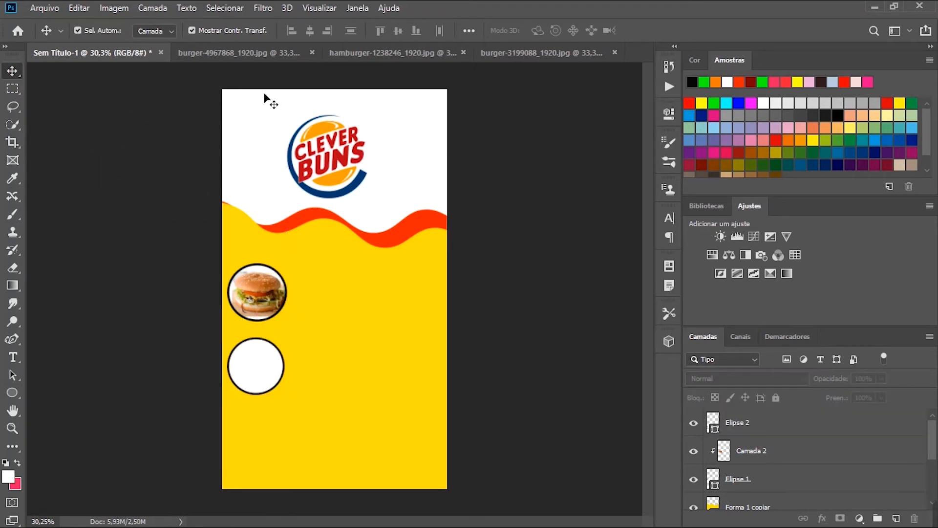
Bring the photo from burger-3199088_1920.jpg into Sem Título-1 and shrink it to cover the second circle
click(347, 54)
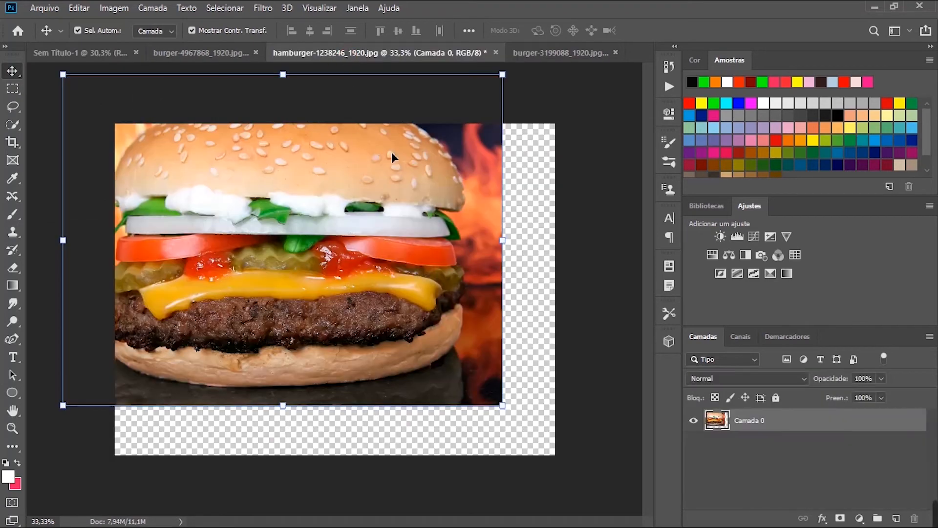
click(531, 52)
drag(379, 223, 264, 374)
drag(60, 366, 343, 369)
drag(415, 370, 303, 366)
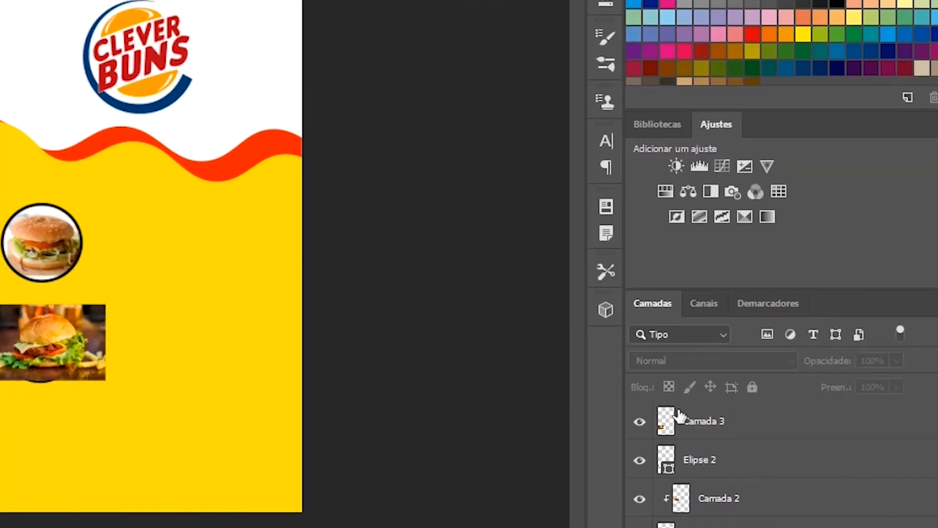
Clip the new burger photo to the second circle with a clipping mask and centre the burger inside it
click(676, 418)
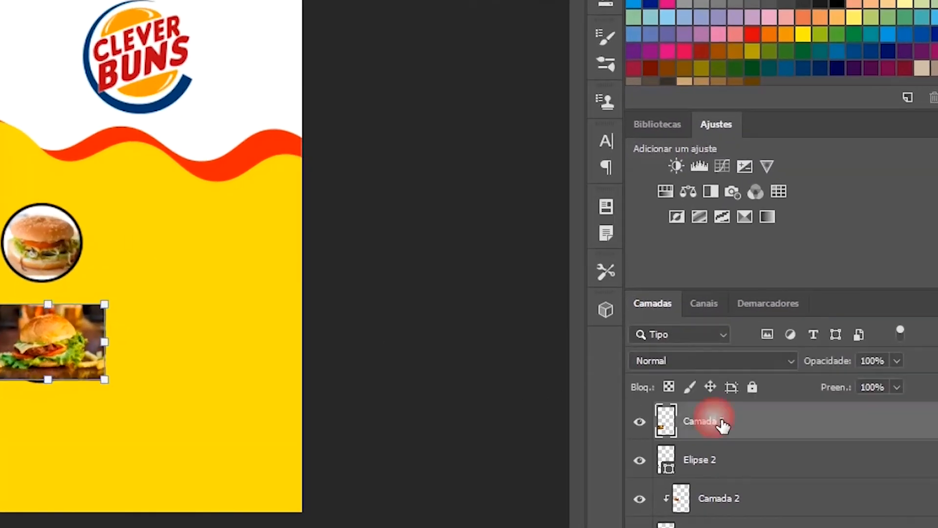
right_click(718, 413)
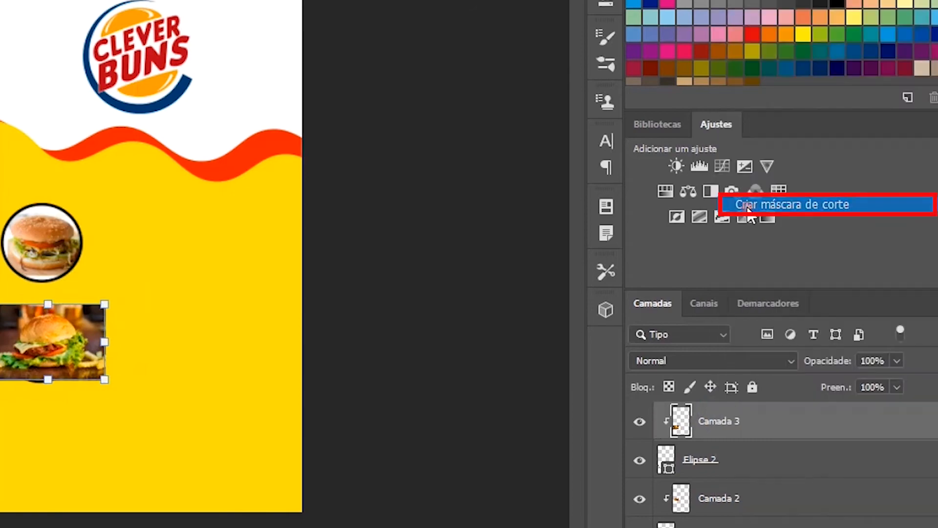
click(752, 206)
drag(256, 364, 251, 368)
click(209, 304)
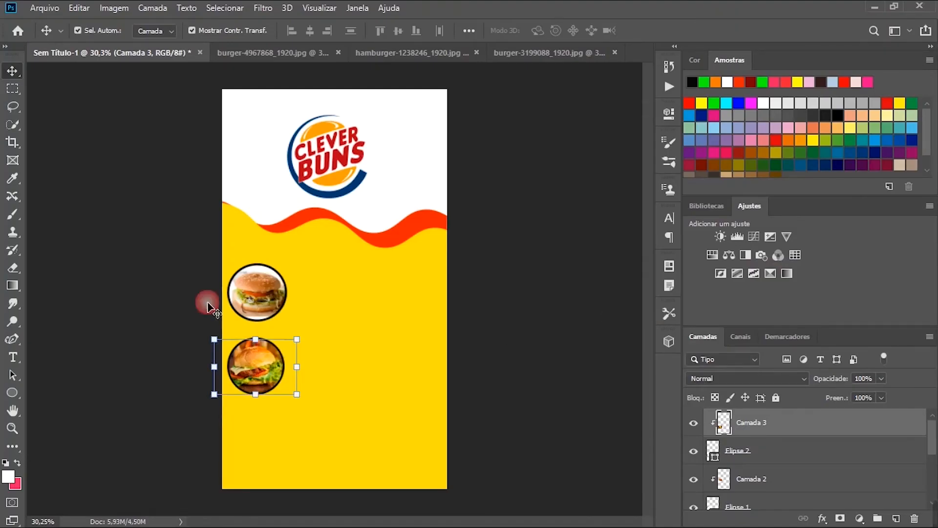
Draw a third white ellipse about 269 by 259 px below the second burger circle
right_click(9, 394)
click(55, 418)
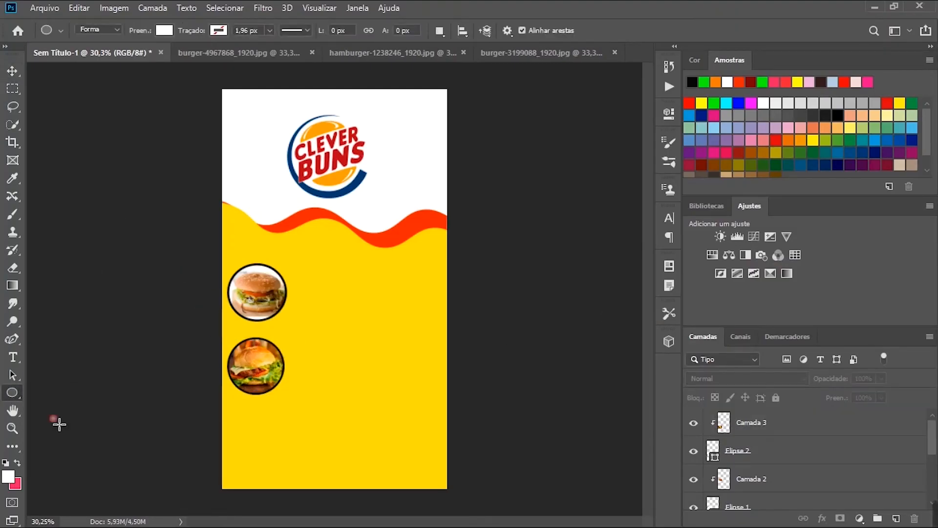
drag(238, 419, 295, 471)
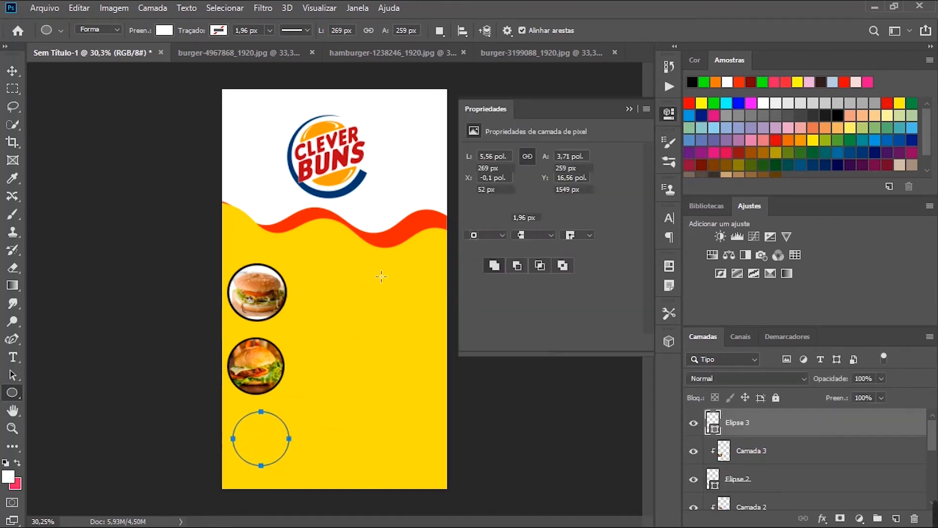
Give the third ellipse a black 8,92 px outline and align it beneath the two burger circles
click(496, 218)
click(474, 289)
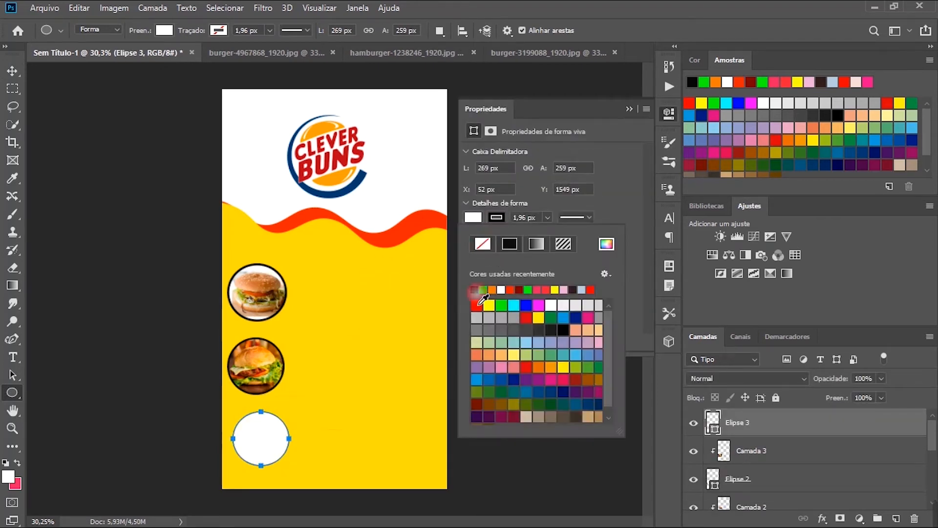
click(545, 218)
drag(550, 232, 556, 235)
click(367, 76)
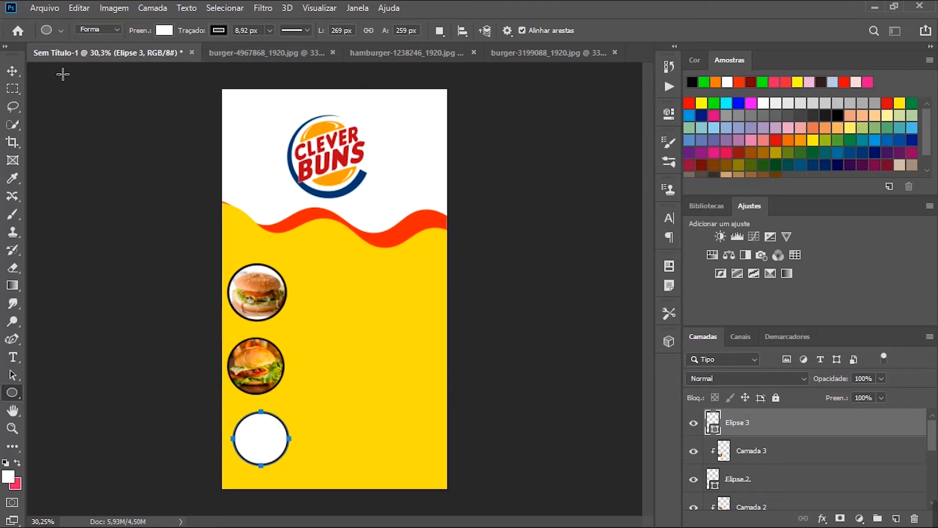
click(14, 71)
click(101, 230)
drag(272, 439, 263, 436)
click(178, 309)
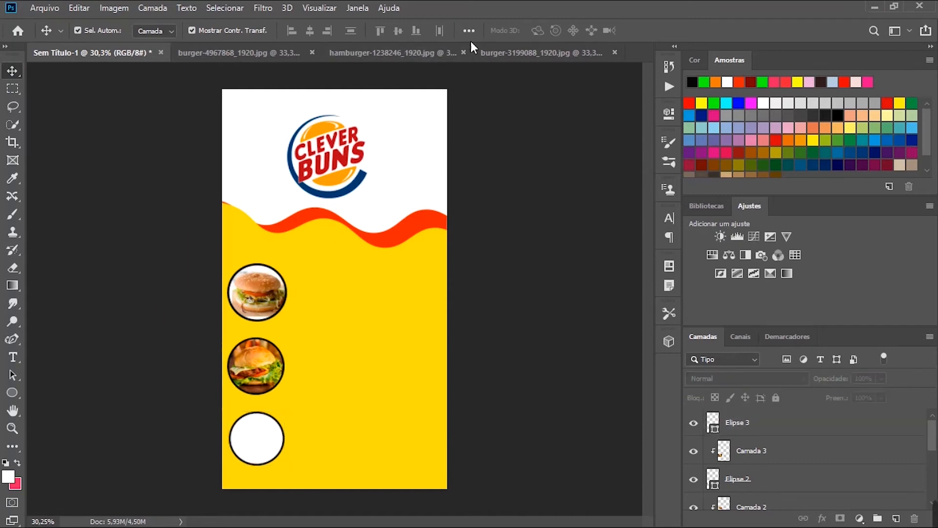
Bring the photo from hamburger-1238246_1920.jpg into Sem Título-1 and shrink it to roughly the third ellipse's size
click(415, 52)
drag(362, 224, 259, 439)
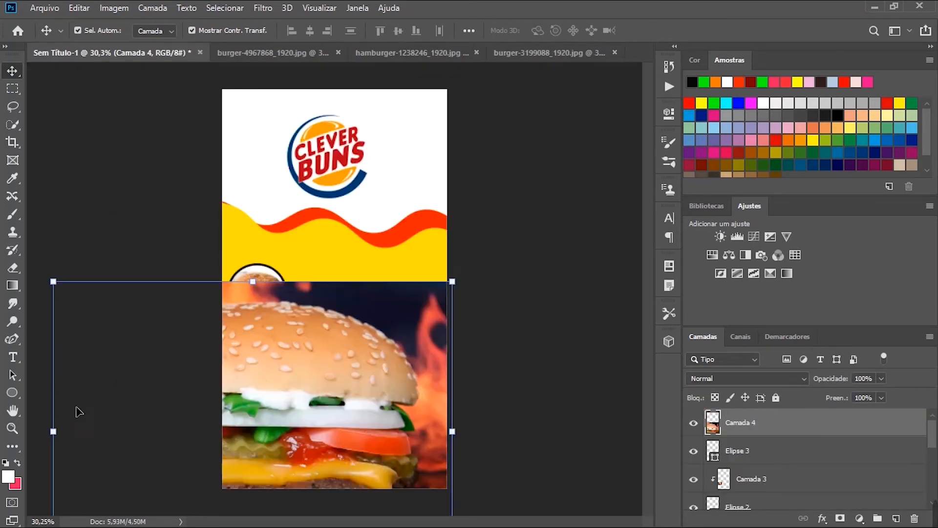
drag(59, 436, 271, 433)
drag(272, 396, 273, 411)
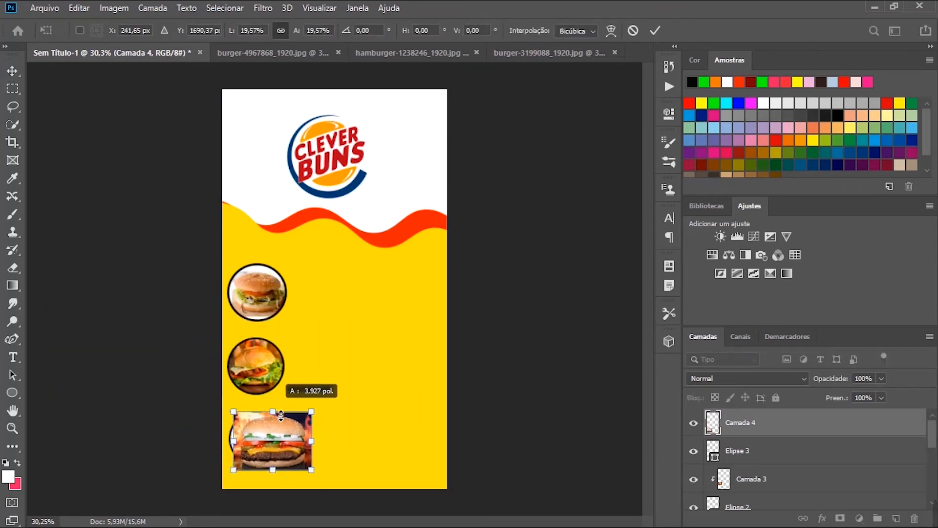
Fit the hamburger photo over the third ellipse and clip it to that shape with a clipping mask
drag(314, 446, 274, 428)
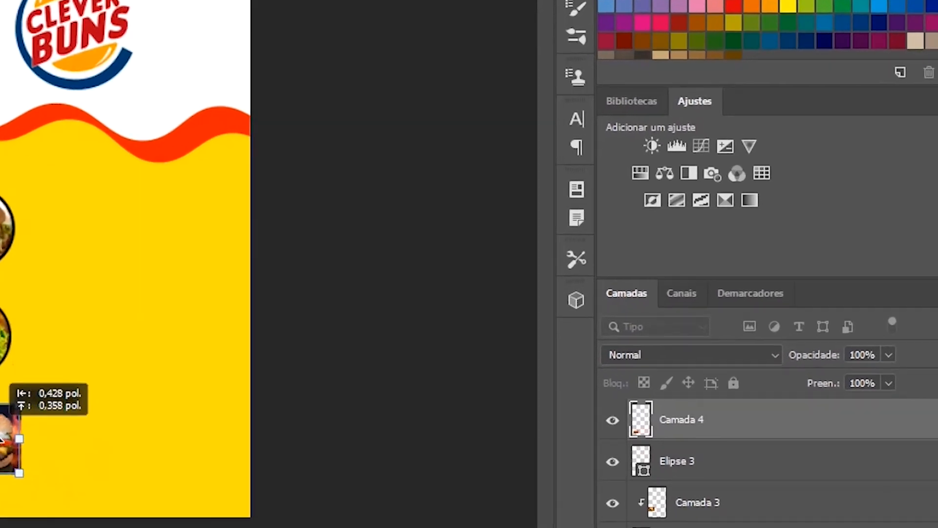
key(Return)
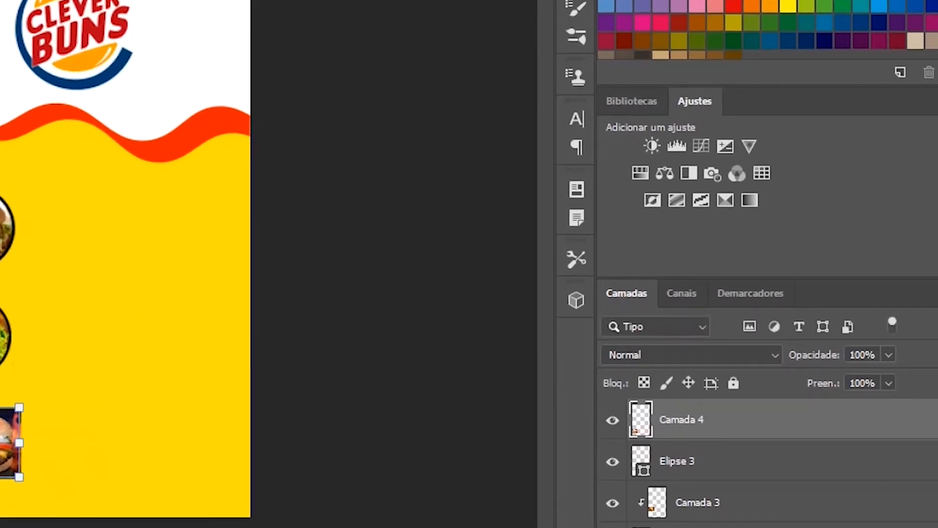
right_click(708, 421)
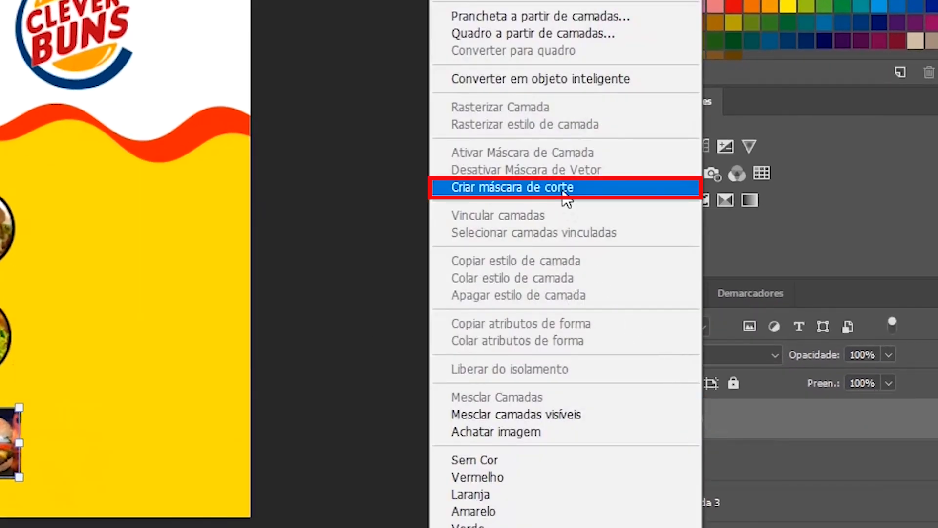
click(562, 188)
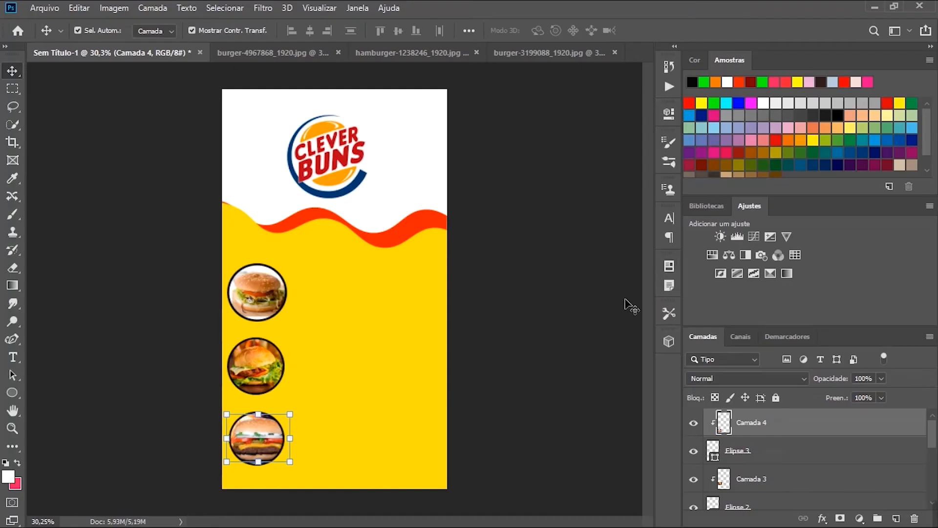
Add a Lorem ipsum placeholder paragraph in 39,01 pt Franklin Gothic Heavy beside the first burger circle, checking its vertical scale
click(12, 359)
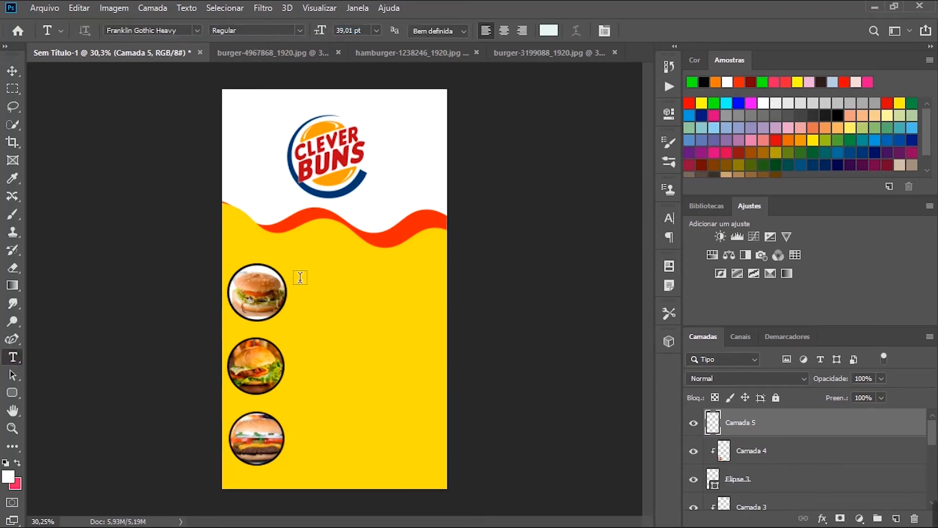
drag(300, 277, 446, 315)
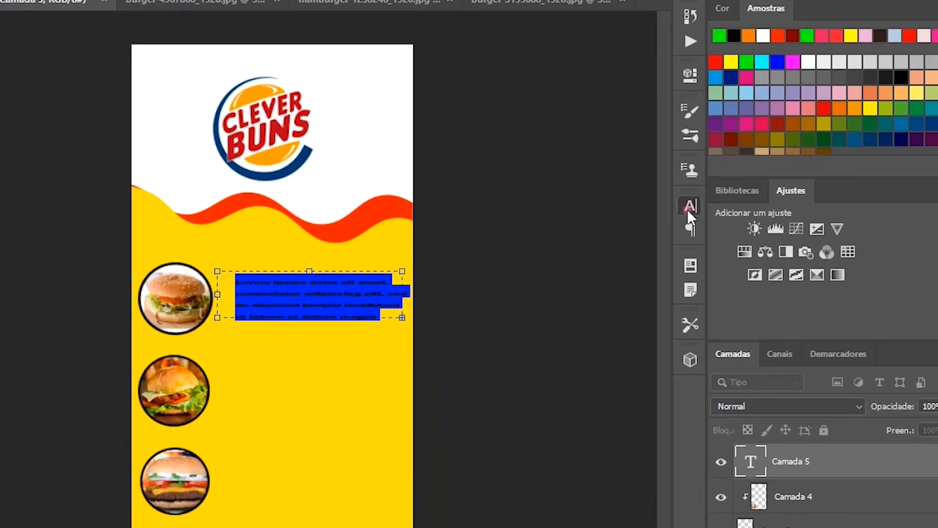
click(688, 206)
drag(503, 292, 513, 291)
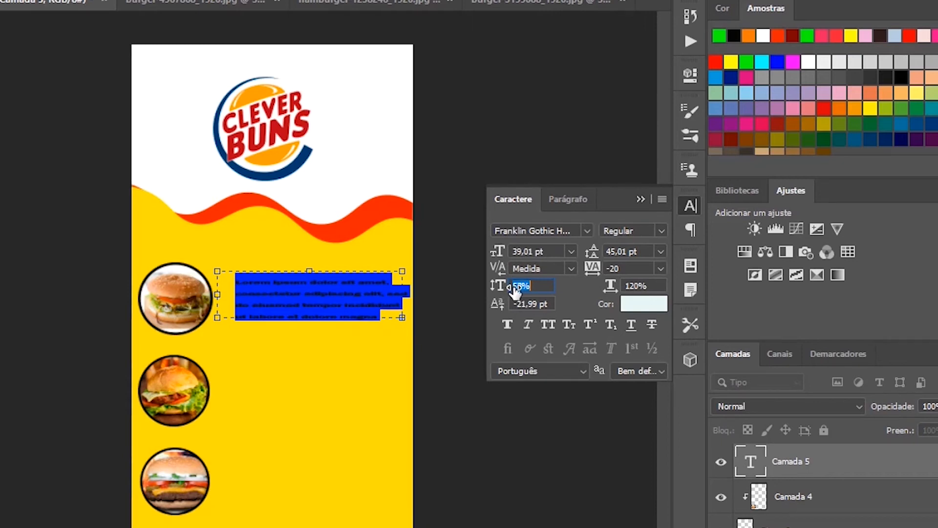
click(577, 190)
Reposition the paragraph beside the first burger and place a copy beside each of the other two burger circles
click(5, 73)
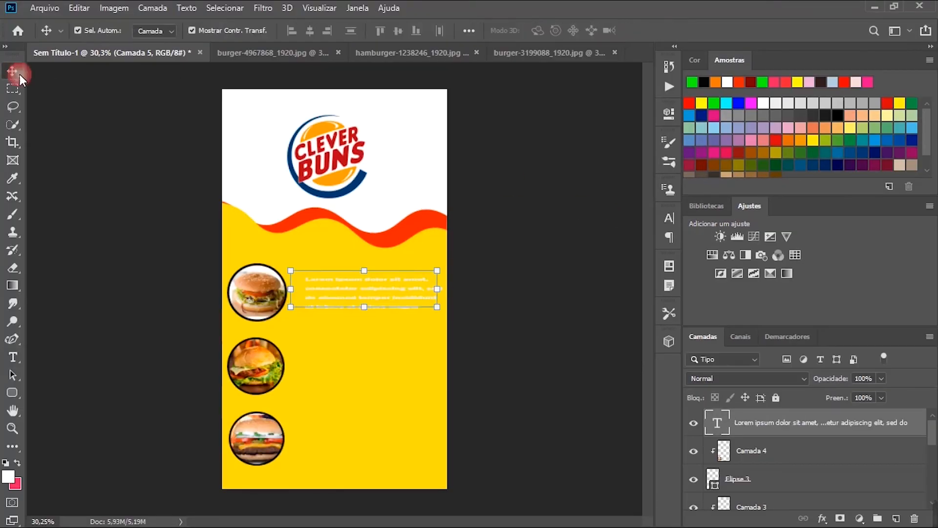
click(83, 127)
drag(356, 288, 388, 430)
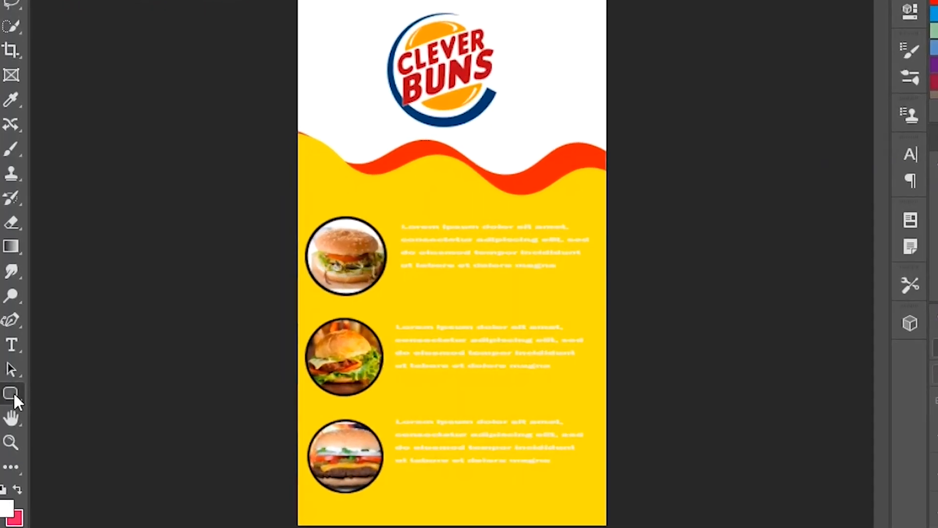
Draw a rounded rectangle about 598 by 70 px with 10 px corners below the first paragraph
right_click(13, 392)
click(73, 411)
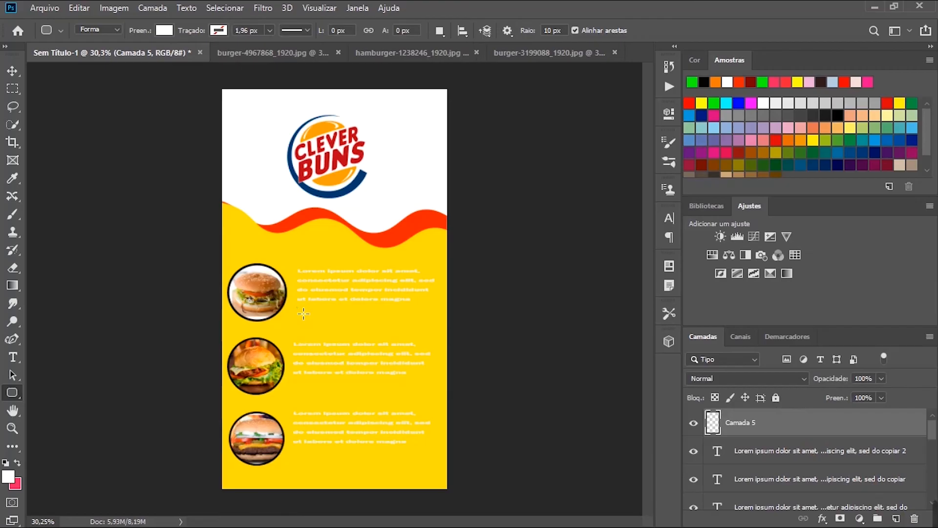
drag(400, 275, 567, 304)
drag(418, 327, 423, 324)
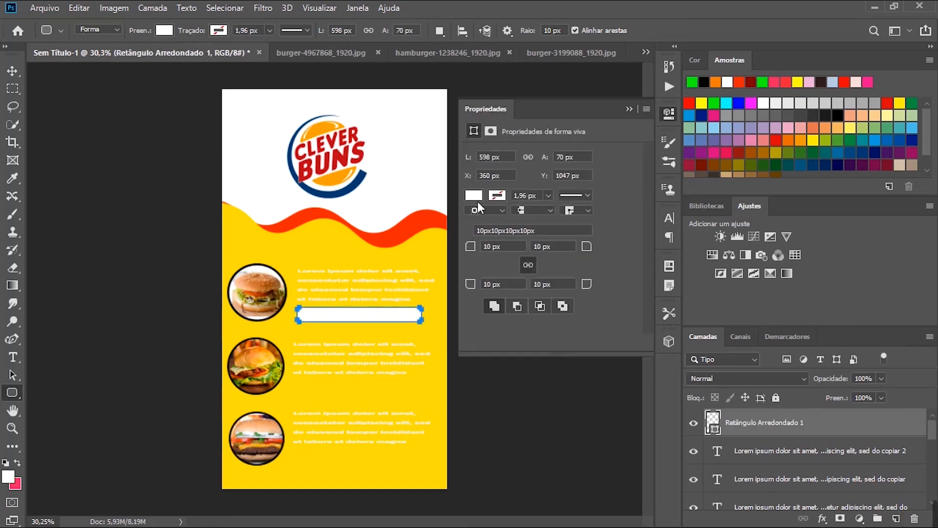
Fill the rounded rectangle with green
click(474, 196)
click(474, 267)
click(627, 106)
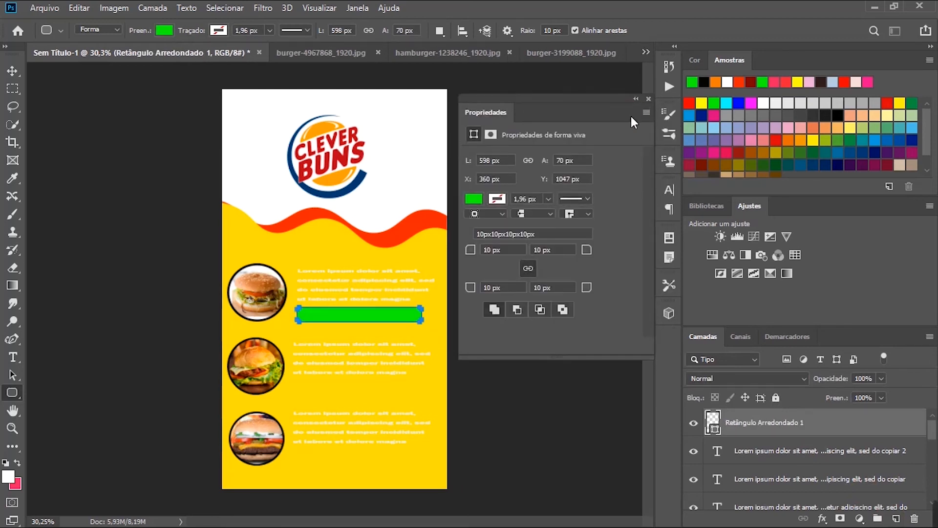
click(635, 98)
Duplicate the green rectangle so that one copy sits below the second paragraph and another below the third
key(v)
drag(402, 320, 399, 466)
click(613, 344)
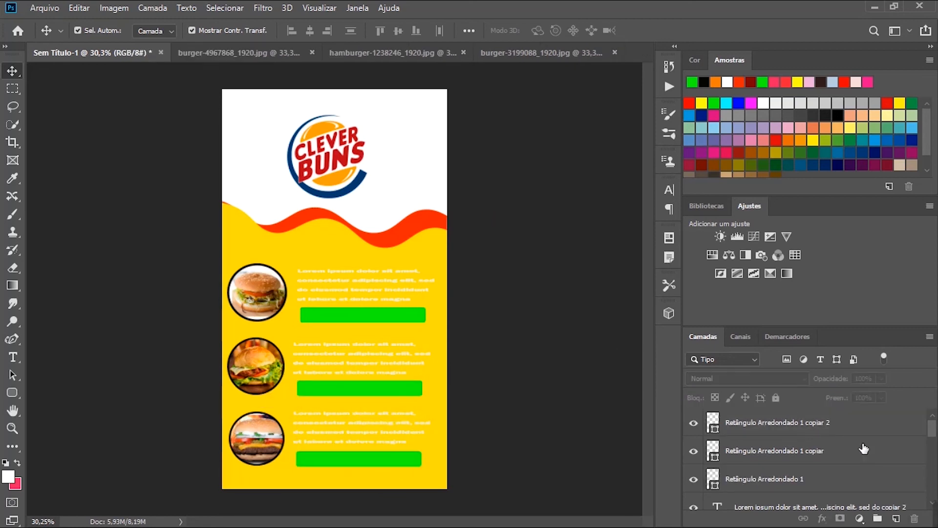
key(Delete)
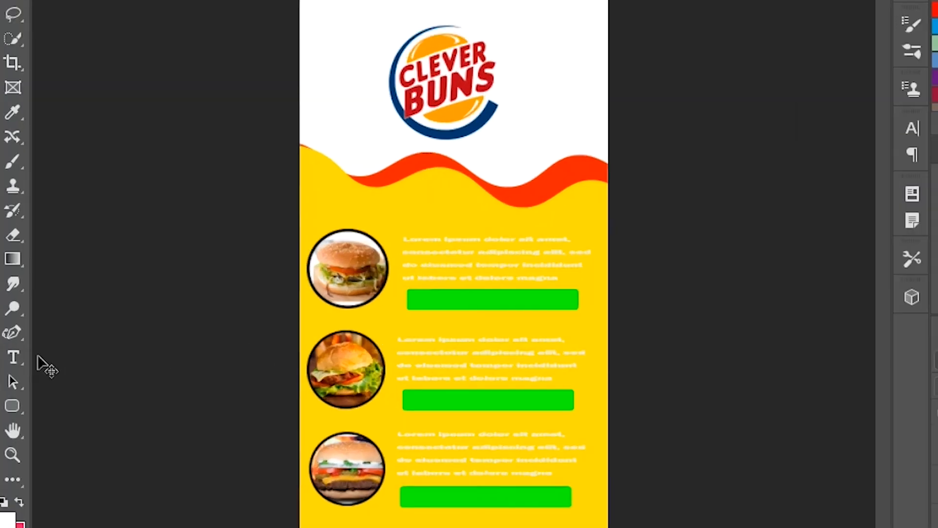
Add the text "FAZER PEDIDO" on the green rectangle under the first paragraph
click(12, 357)
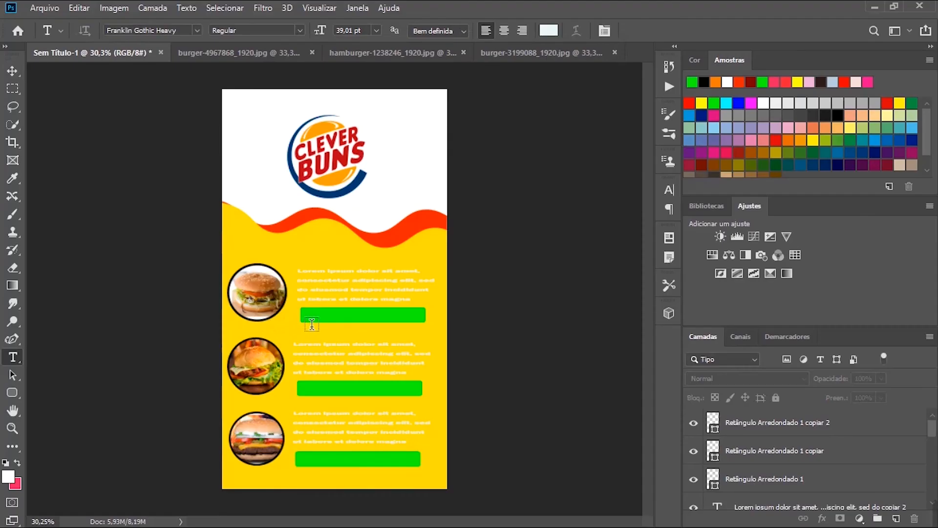
click(311, 323)
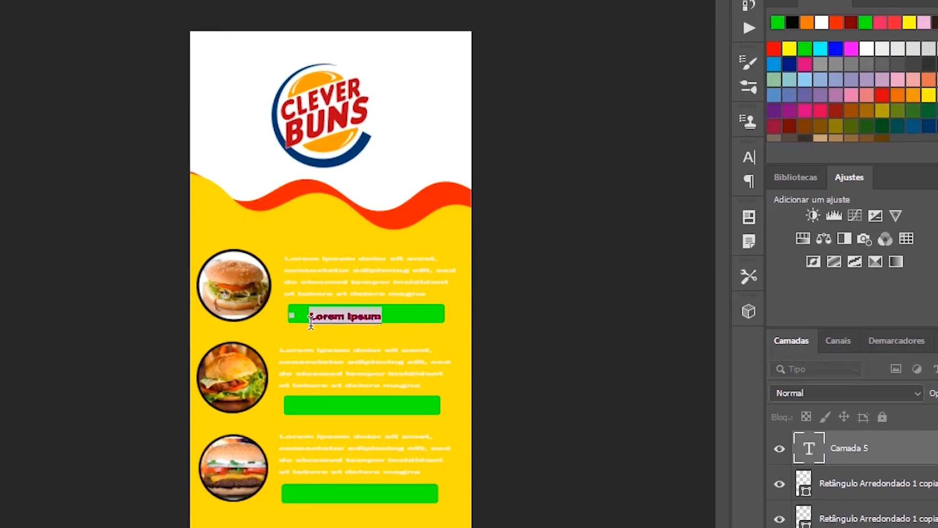
key(BackSpace)
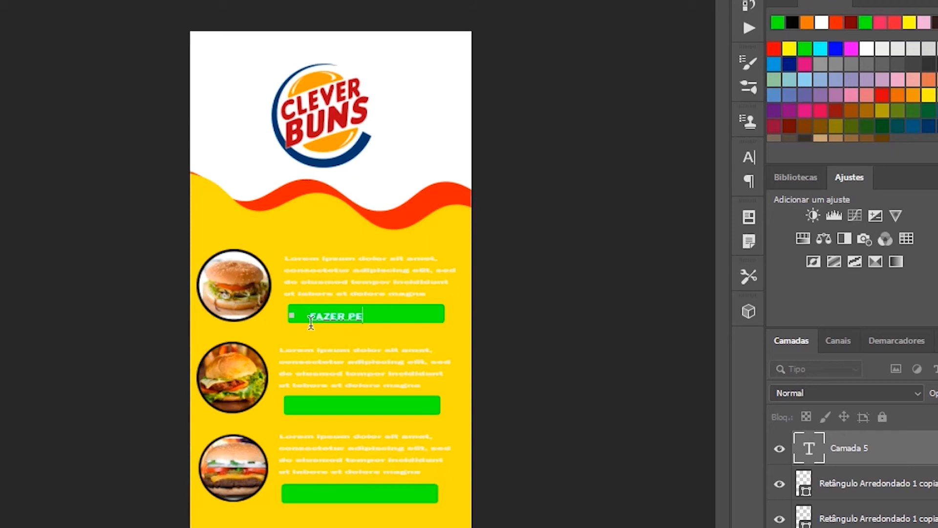
text(FAZER PEDIDO)
click(1, 29)
click(47, 107)
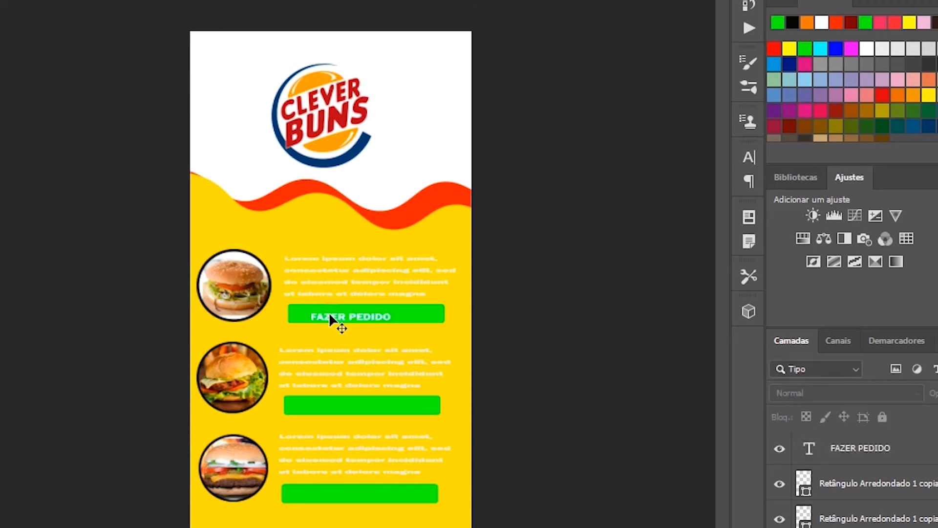
Duplicate the "FAZER PEDIDO" text onto the second and third green buttons
drag(329, 314, 350, 493)
click(536, 406)
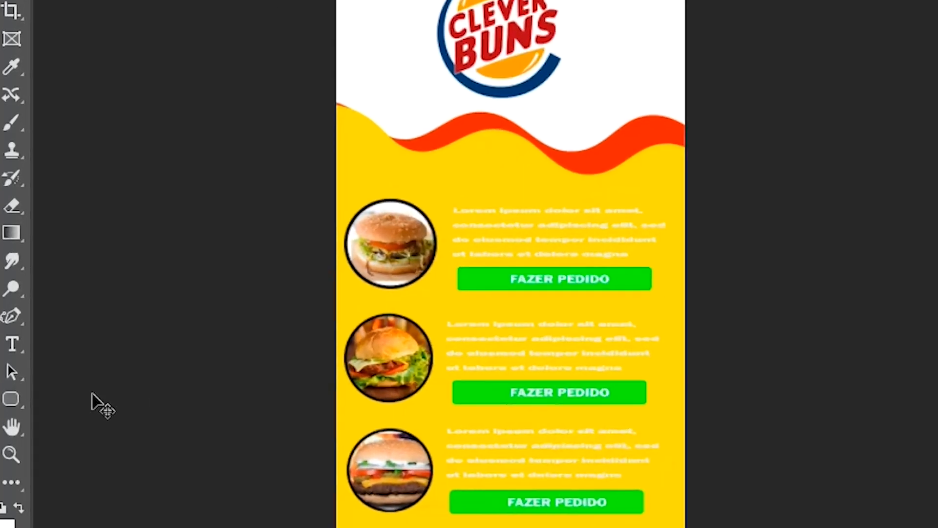
Draw a white WhatsApp custom shape about 67 by 54 px before the first button's text and copy it onto the other two buttons
right_click(16, 399)
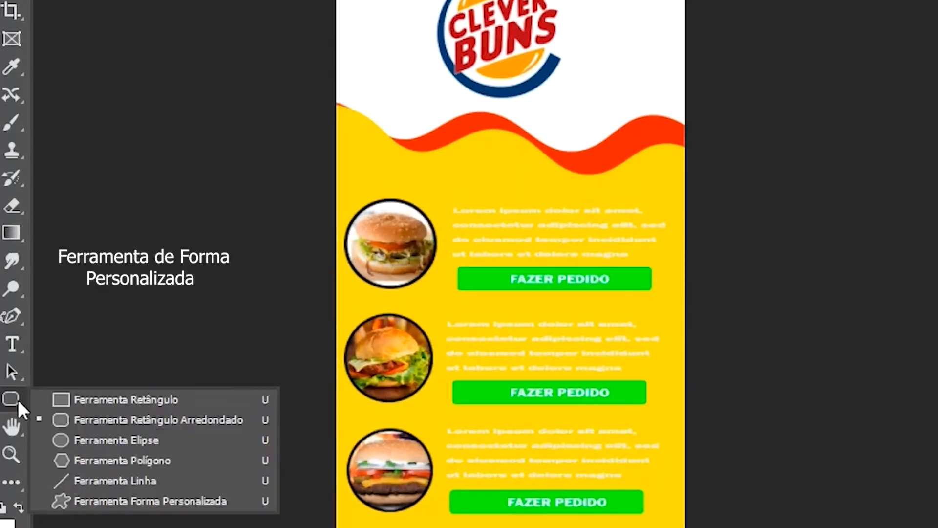
click(64, 500)
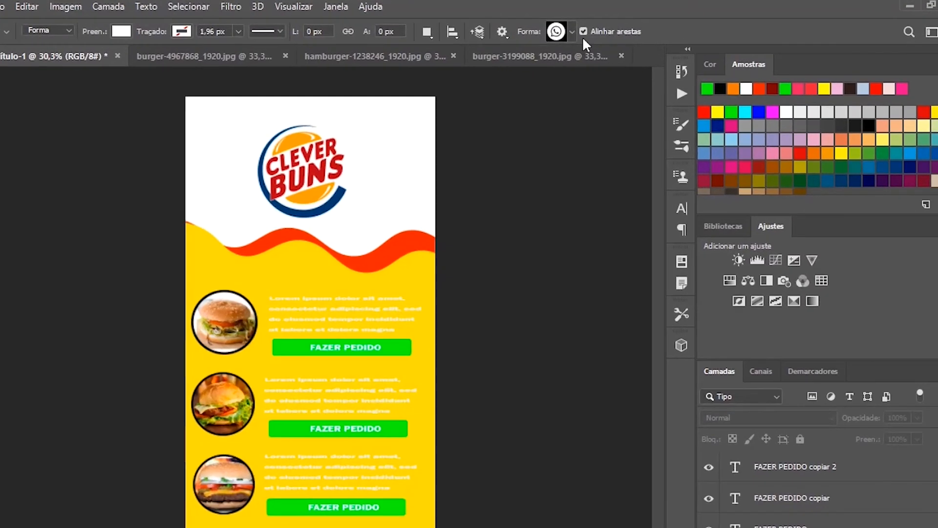
click(565, 33)
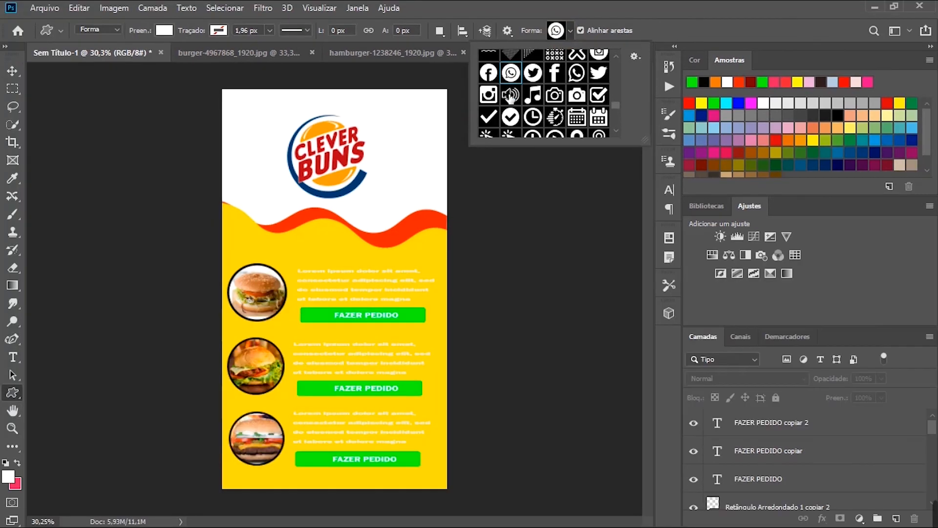
drag(316, 316, 328, 327)
click(13, 71)
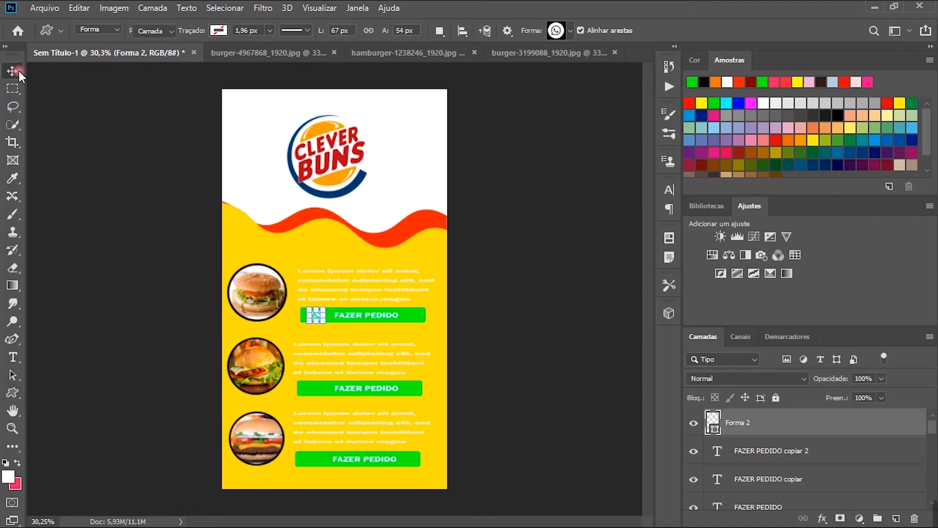
drag(314, 318, 317, 458)
Nudge the labels of the second and third buttons, the first green rectangle and the third WhatsApp icon into alignment
drag(354, 458, 353, 459)
click(389, 390)
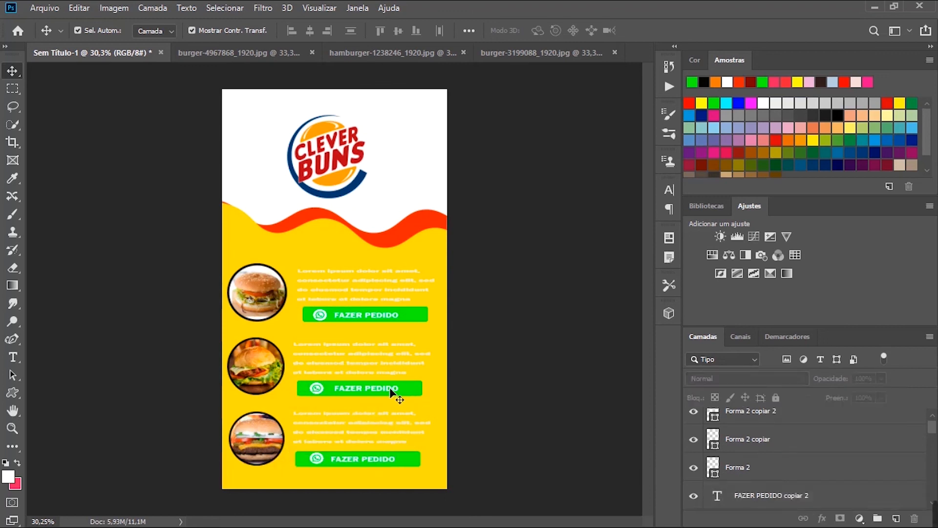
ctrl+click(387, 389)
click(444, 209)
drag(383, 390, 379, 390)
click(318, 460)
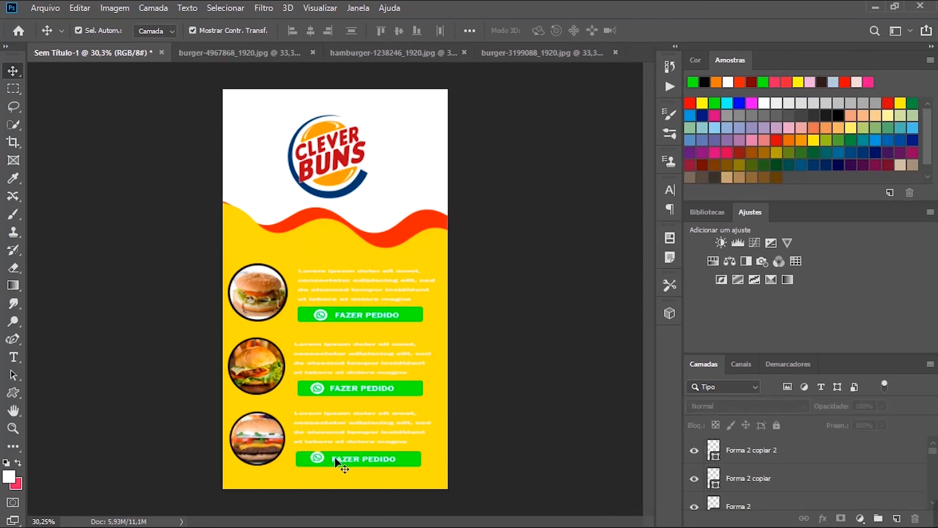
drag(318, 457, 319, 459)
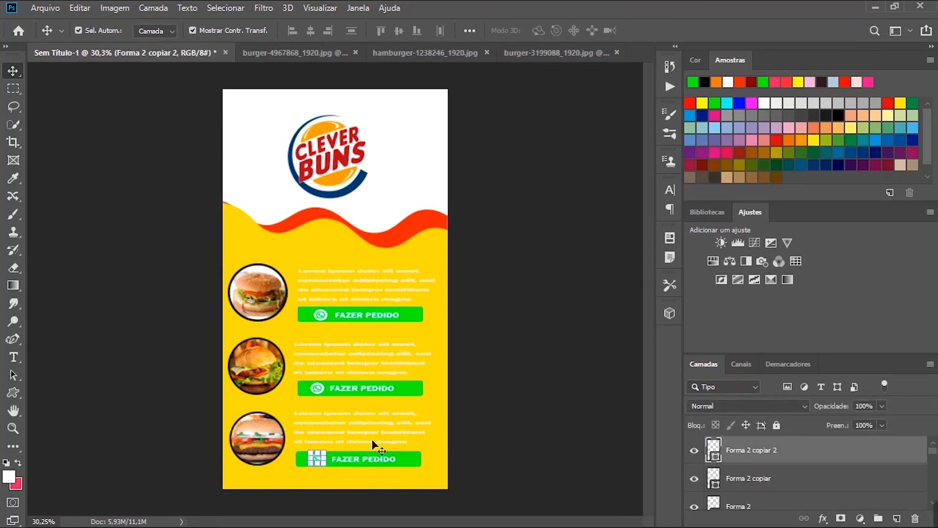
click(523, 381)
Move the yellow wavy shape slightly up over the red wave
drag(315, 249, 315, 247)
click(498, 146)
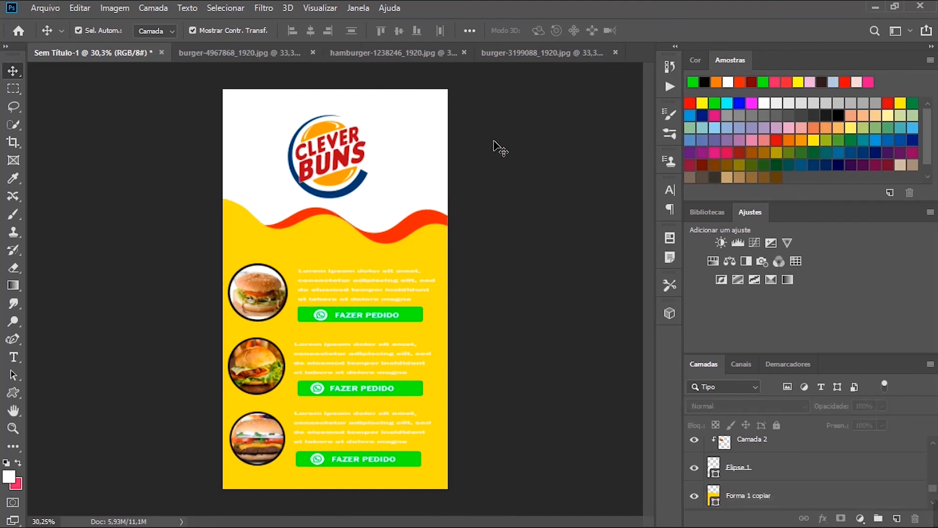